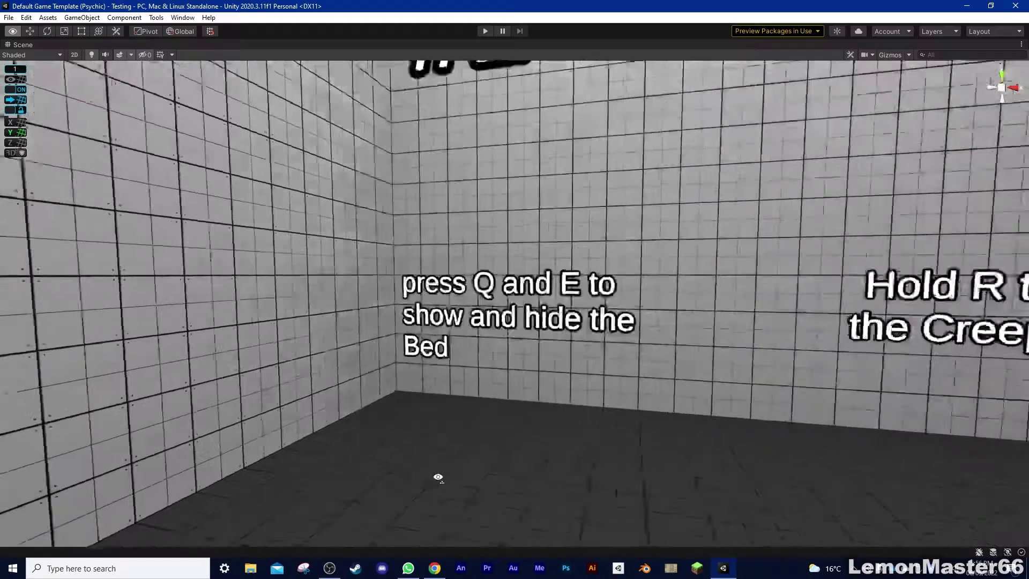
Open the KeyCodeBoth, KeyCodeEvent and KeyCodeUp scripts from the Scripts folder in Visual Studio Code
mouse_move(436, 477)
right_mouse_down()
mouse_move(436, 492)
mouse_move(450, 480)
right_mouse_up()
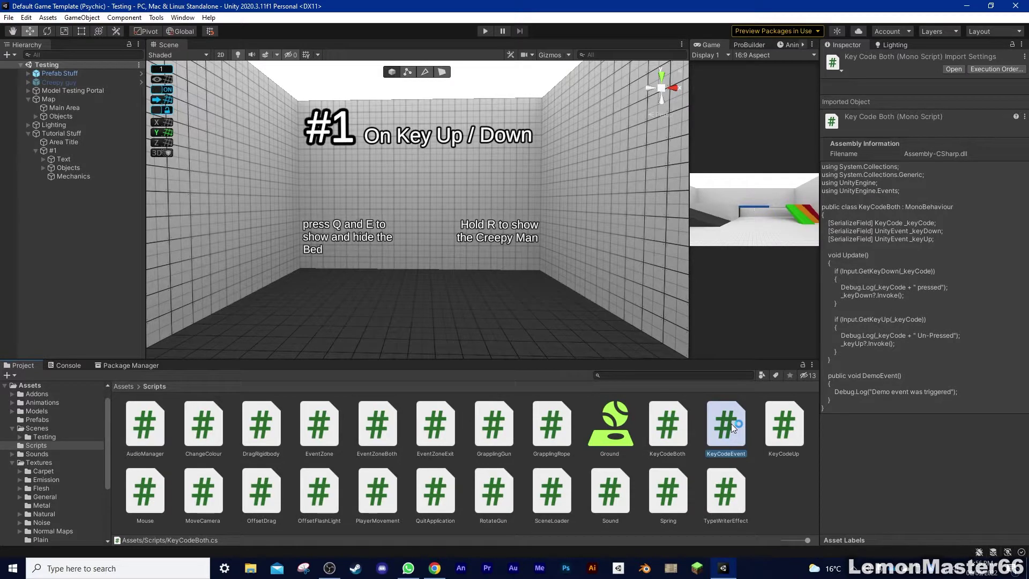
left_click(795, 422)
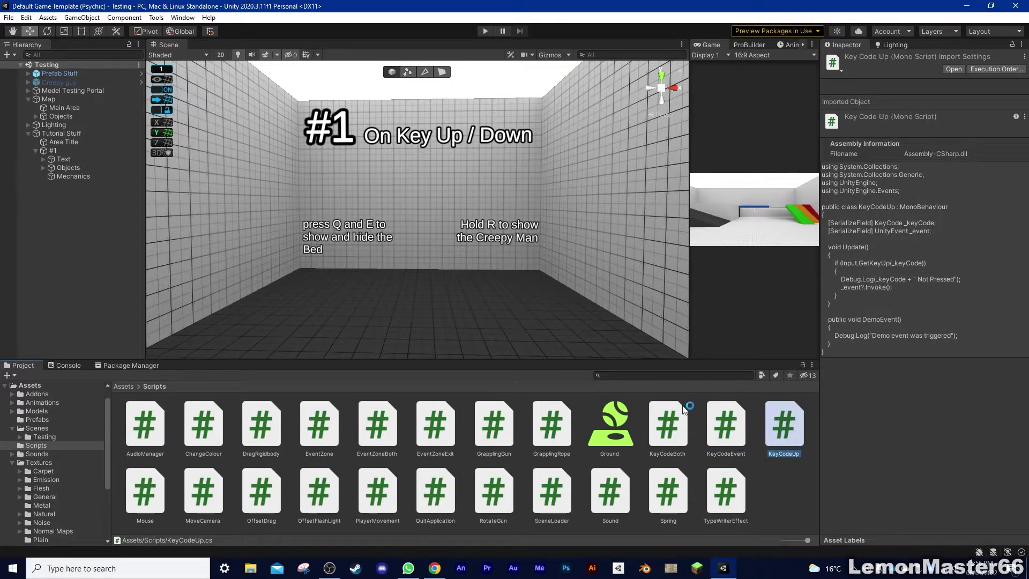
left_click(665, 423)
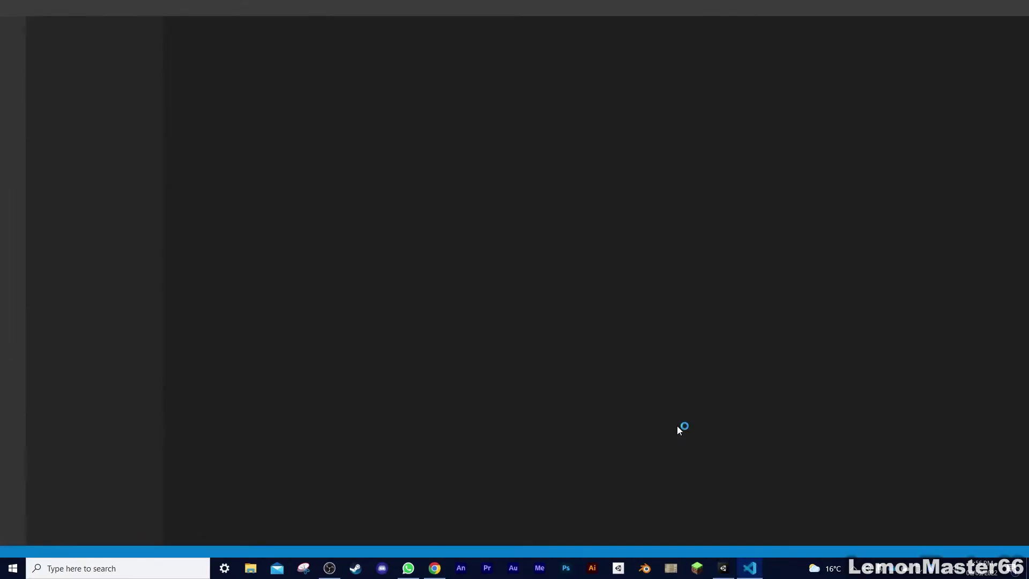
Compare the code of the KeyCodeEvent and KeyCodeUp scripts, and preview the KeyCodeBoth script back in Unity
left_click(296, 27)
left_click(350, 26)
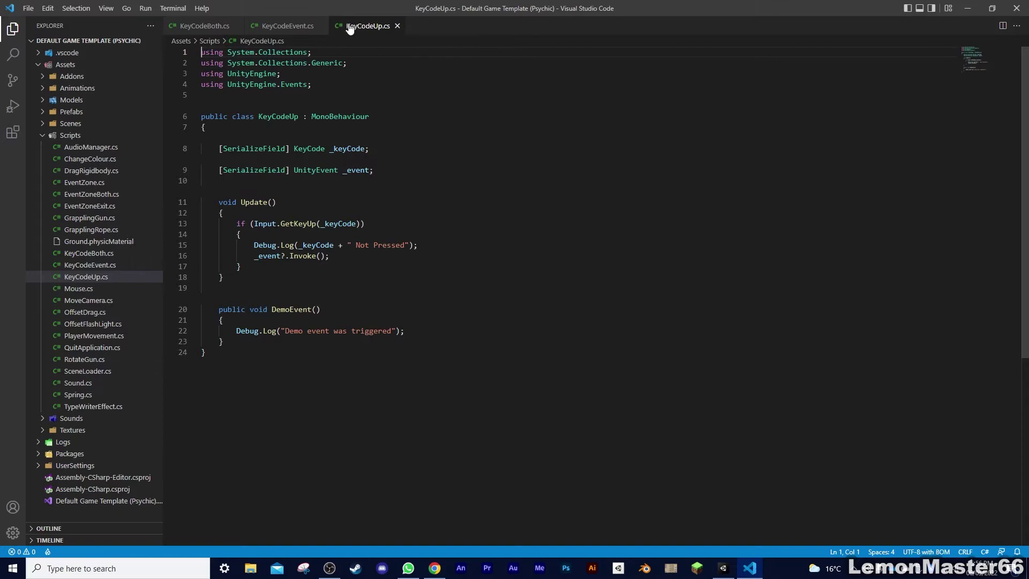
left_click(296, 26)
left_click(367, 25)
left_click(296, 26)
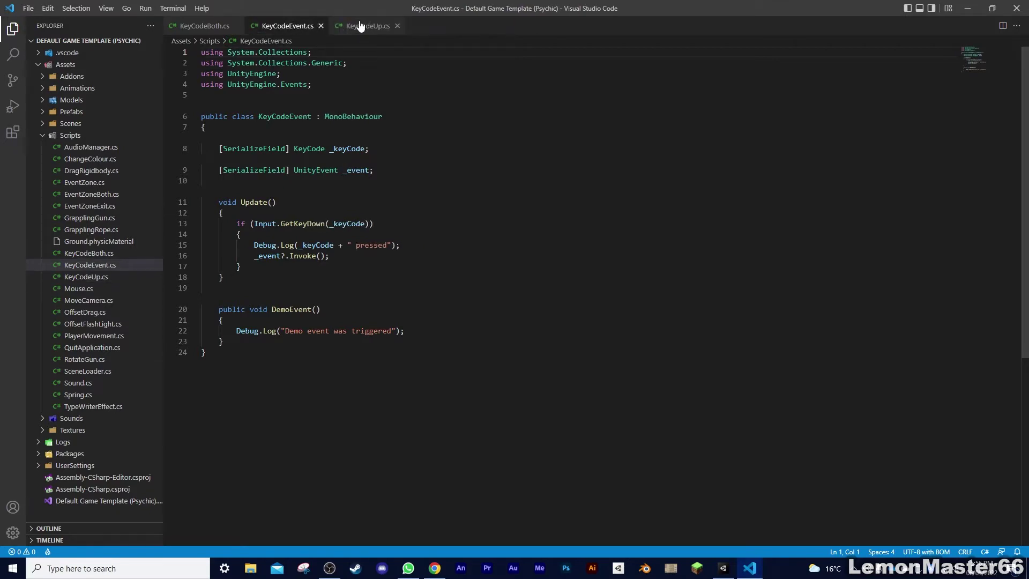
left_click(360, 26)
left_click(297, 26)
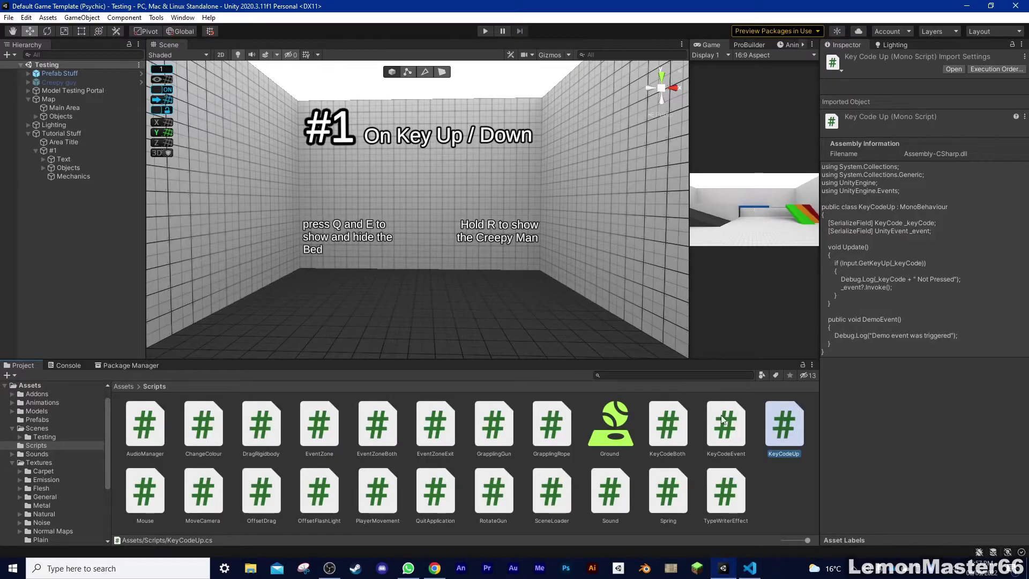
left_click(668, 423)
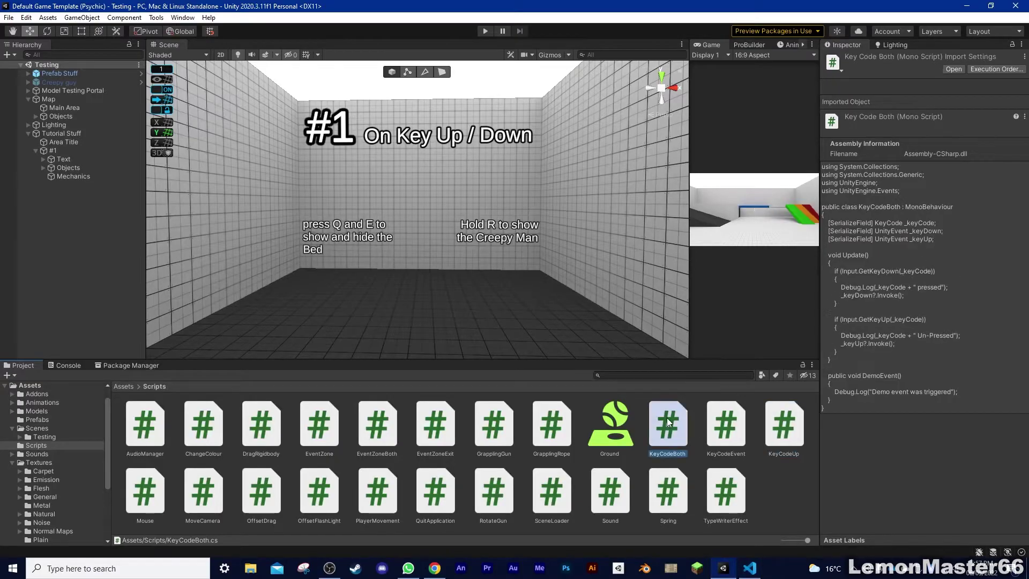
Create an empty child object named Bed under the Mechanics object
left_click(364, 192)
scroll(364, 191, "up", 2)
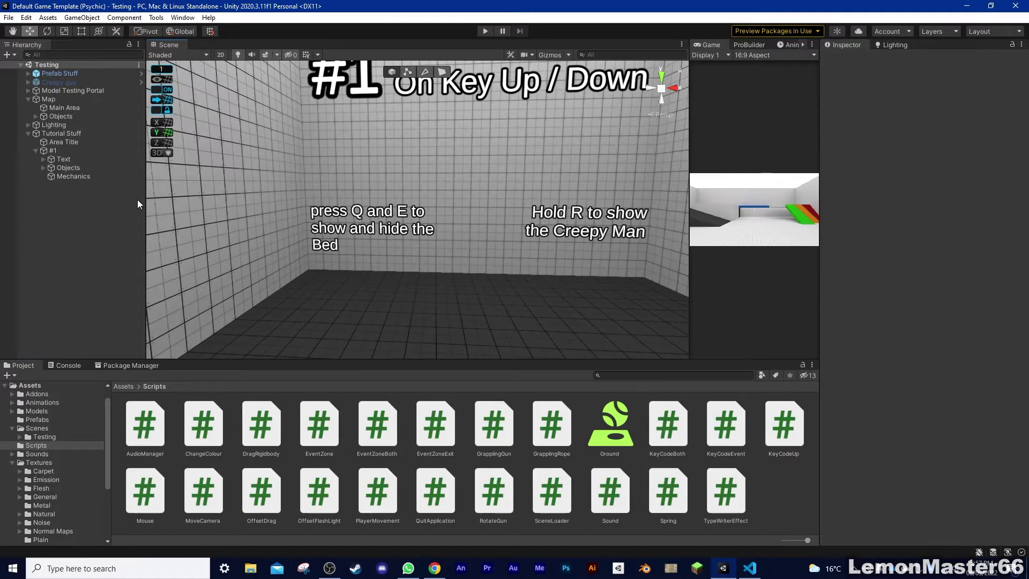
left_click(75, 175)
right_click(63, 176)
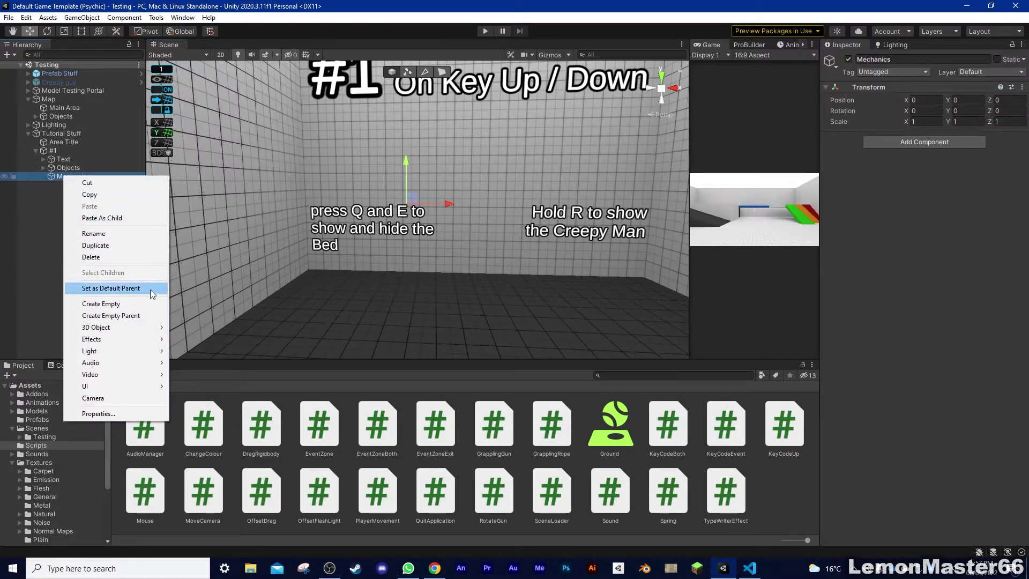
left_click(119, 304)
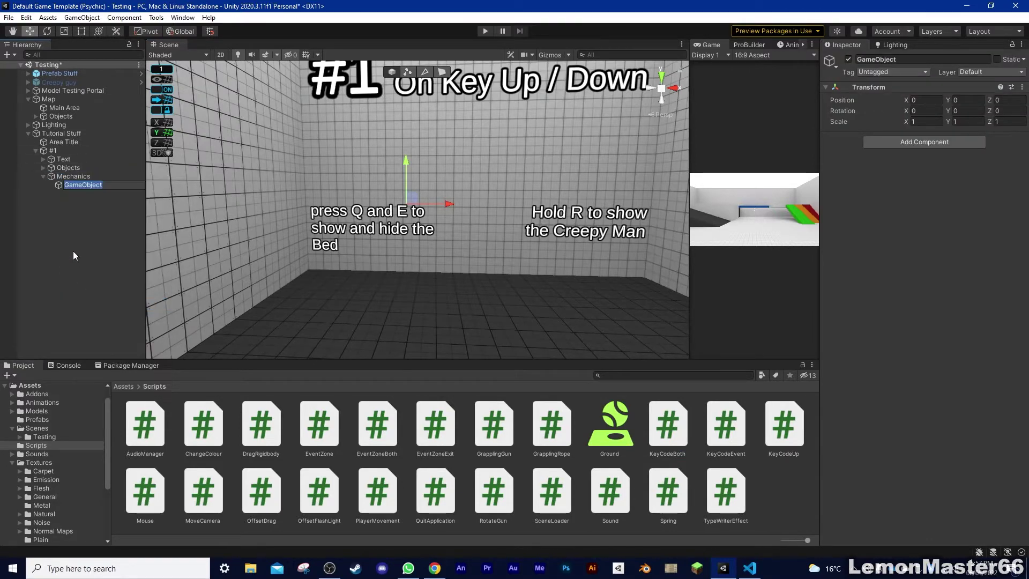
type("Bed")
key("Return")
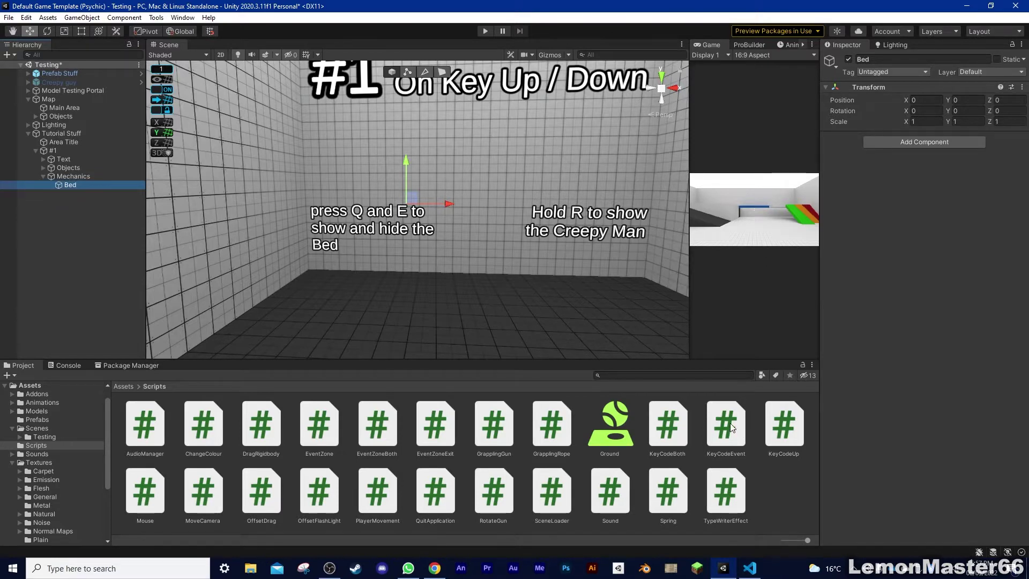
Attach the KeyCodeEvent script to the Bed mechanics object and set its Key Code to Q
left_click_drag(732, 427, 906, 282)
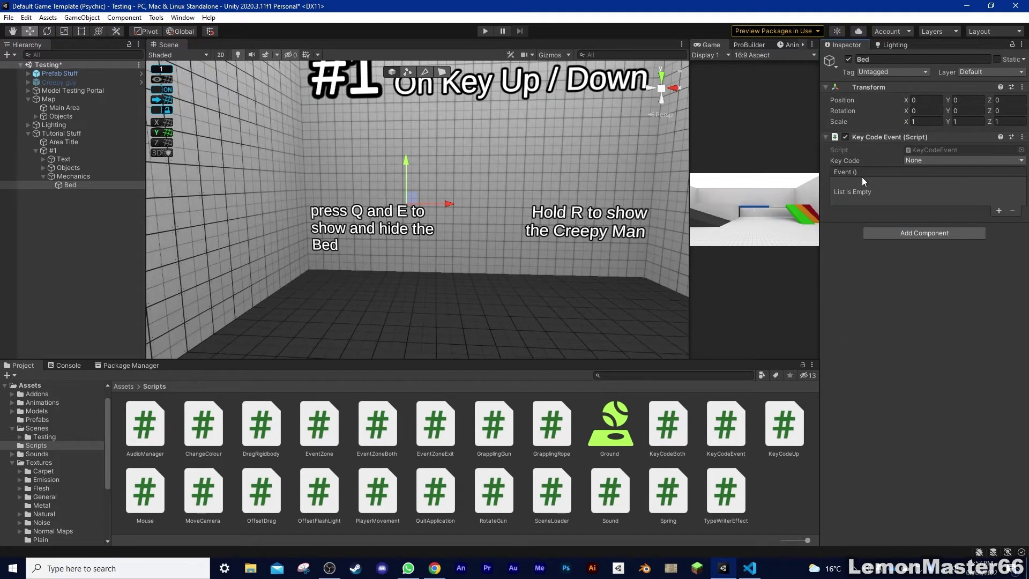
left_click(918, 159)
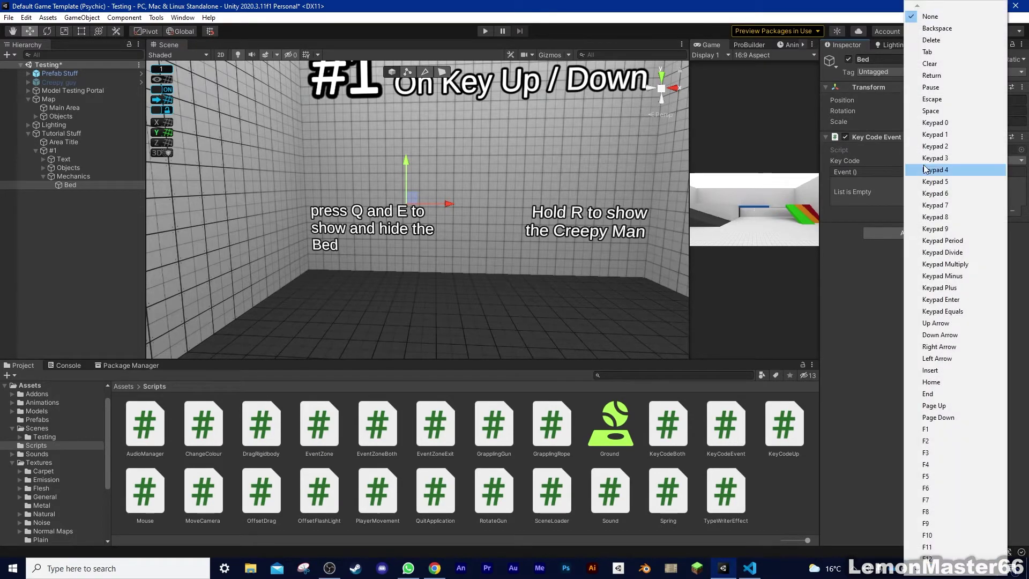
scroll(942, 375, "down", 12)
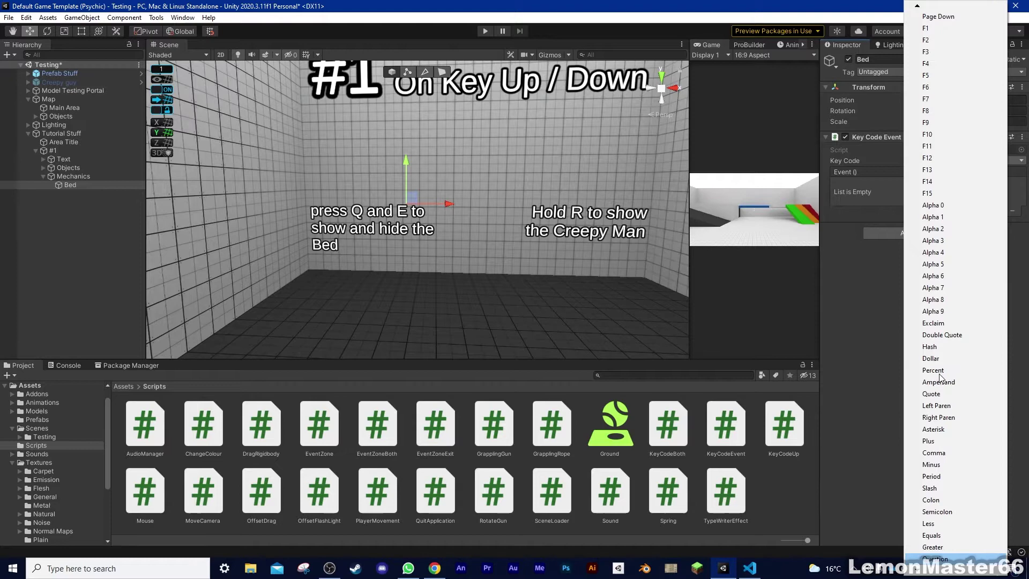
left_click(940, 558)
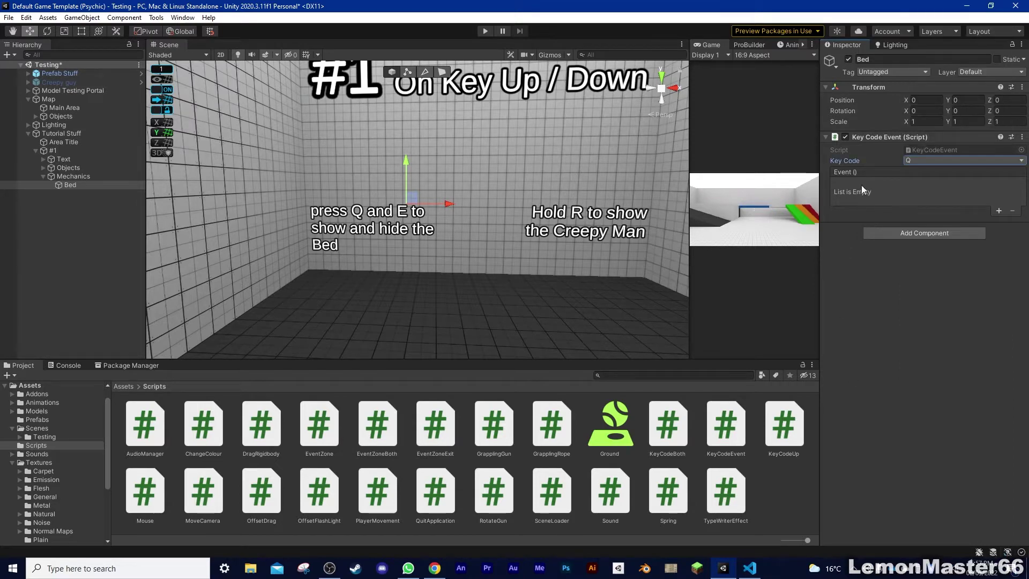
Add an entry to the Q event that calls GameObject.SetActive on the Bed model from the Objects group
left_click(999, 212)
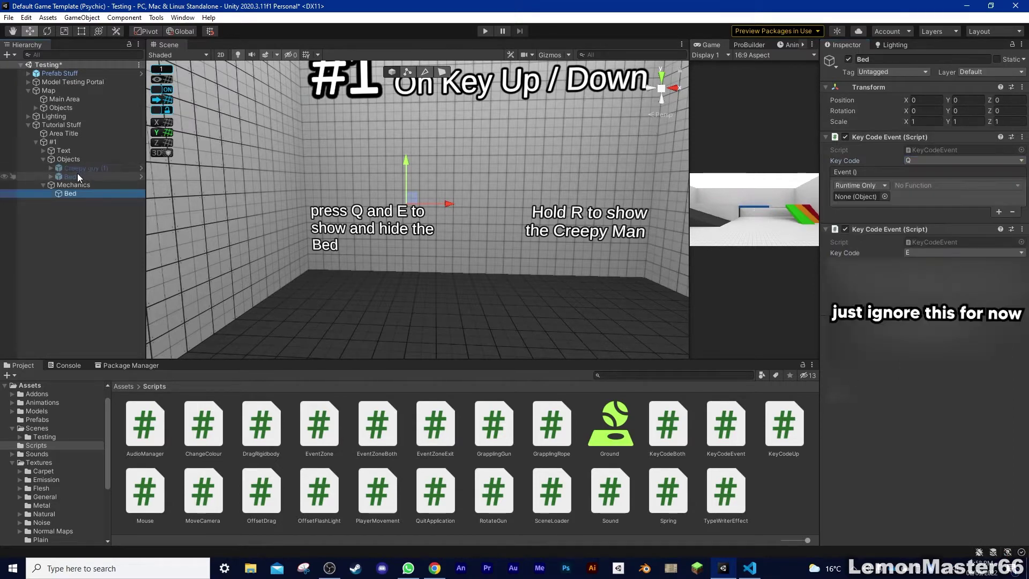
left_click_drag(76, 175, 857, 197)
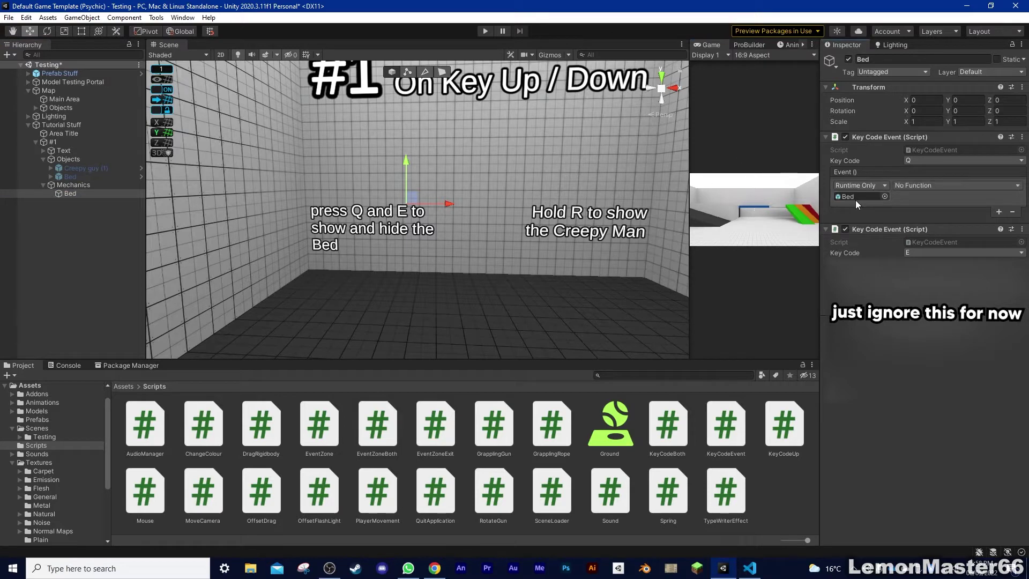
left_click(916, 185)
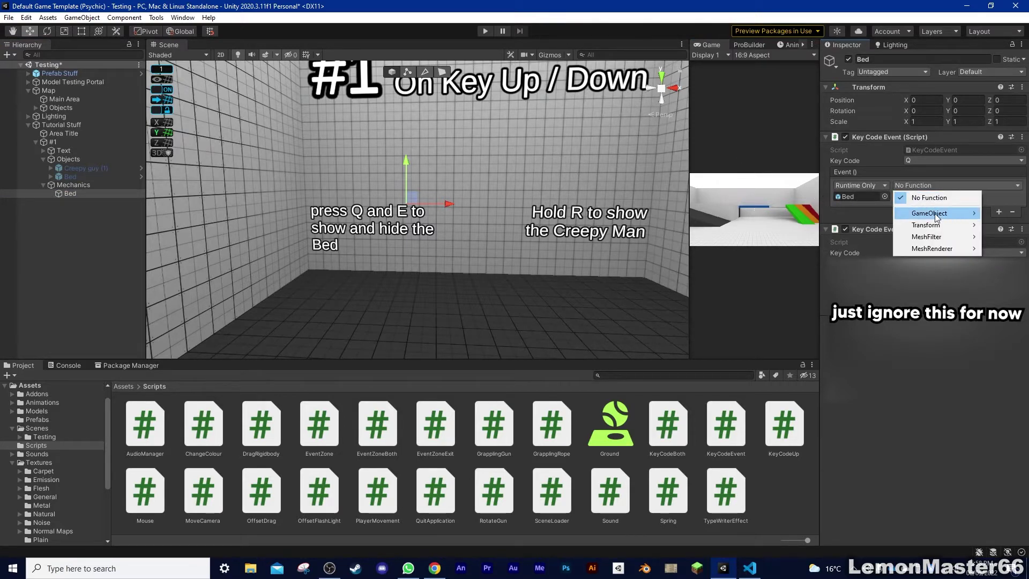
mouse_move(922, 215)
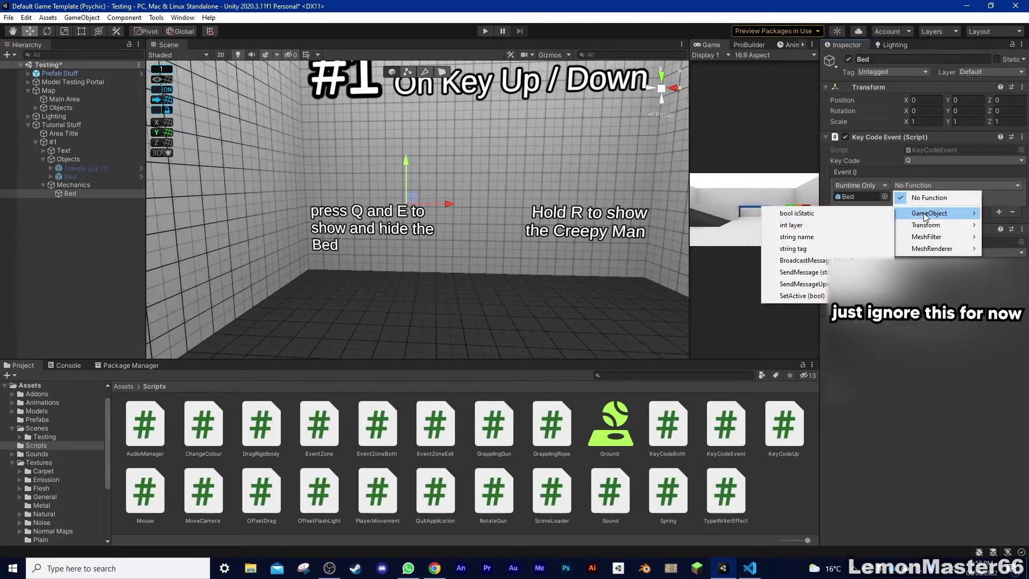
left_click(818, 297)
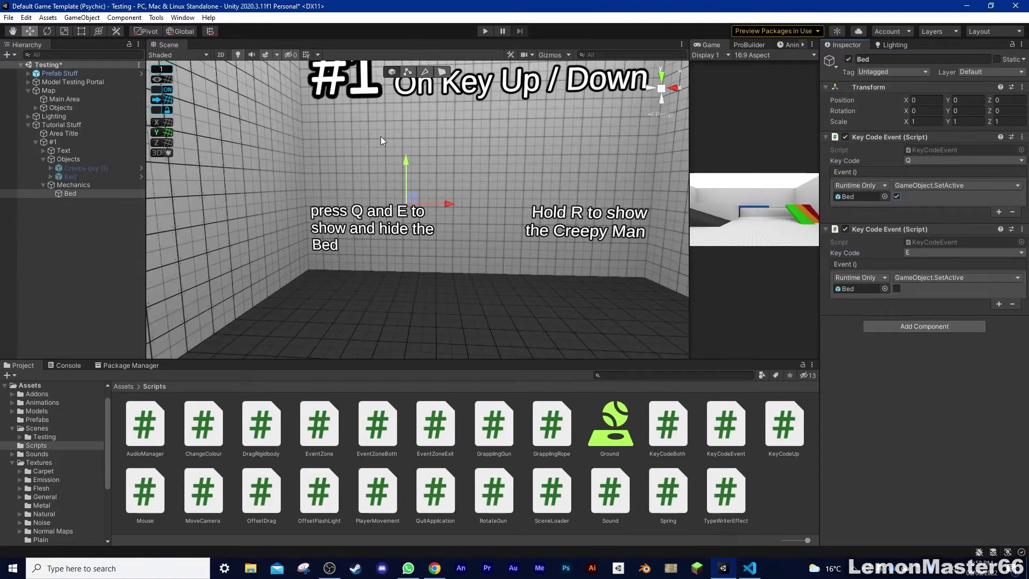
Playtest the scene in front of the bed text, showing the bed with Q and hiding it with E
left_click(484, 32)
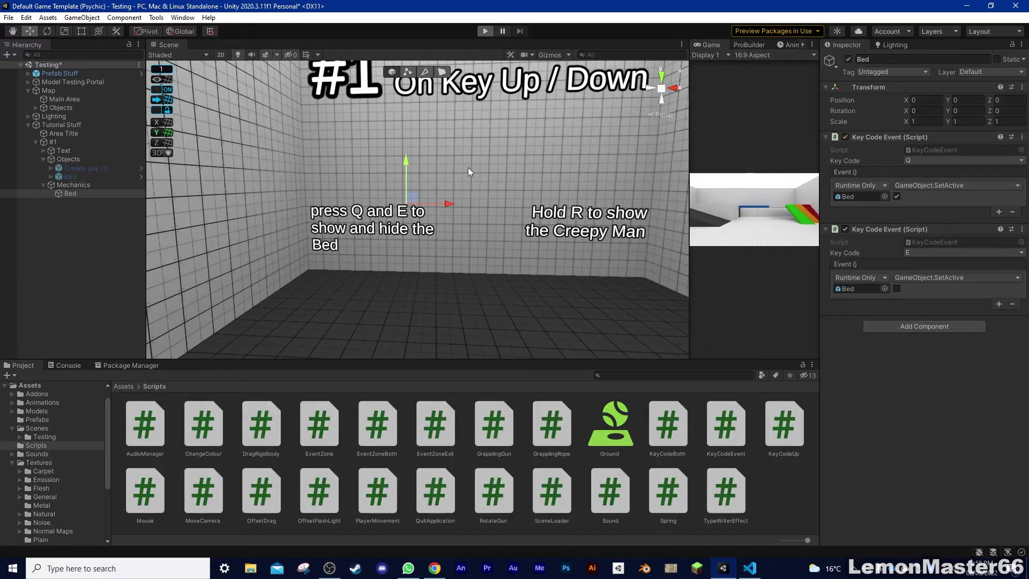
key("w")
key("space")
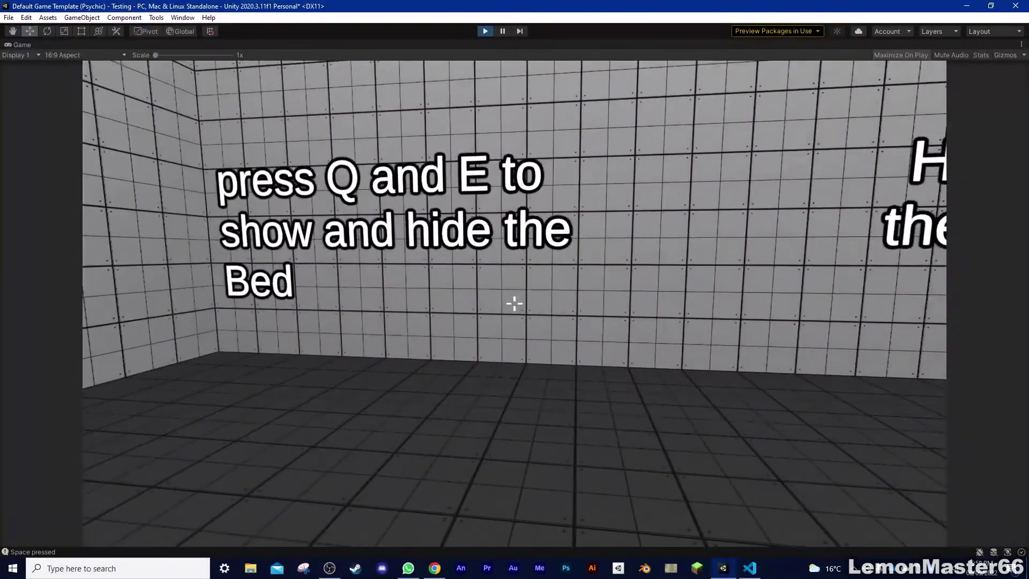
key("q")
key("e")
key("q")
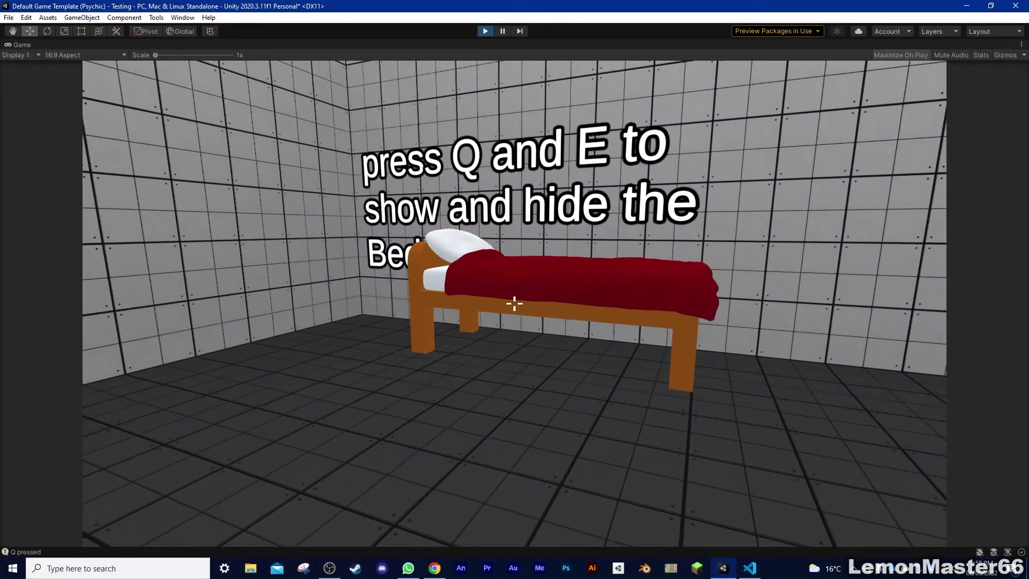
key("e")
Retest the bed's Q and E events after pausing and resuming the game, and exit play mode
key("Escape")
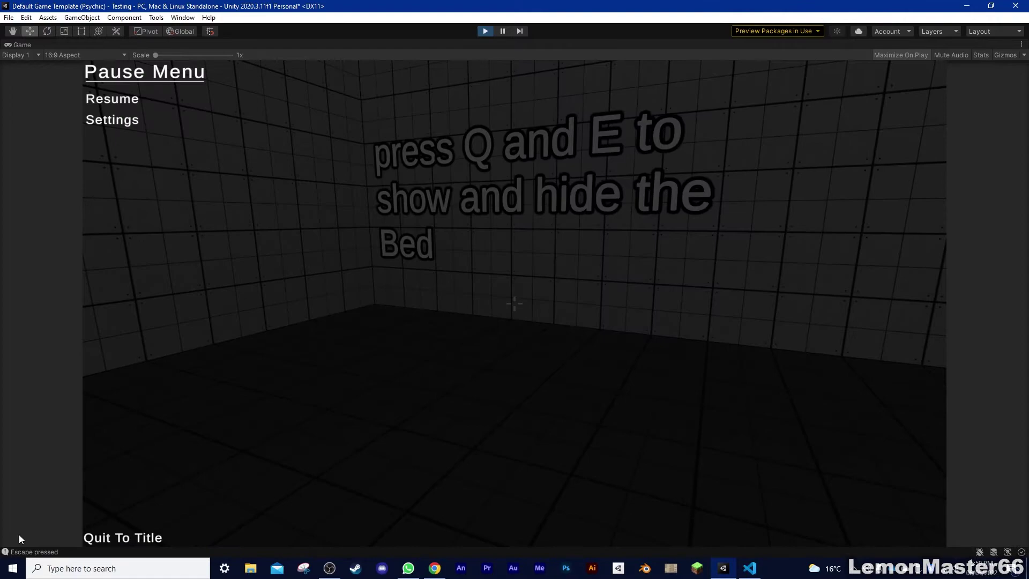
key("Escape")
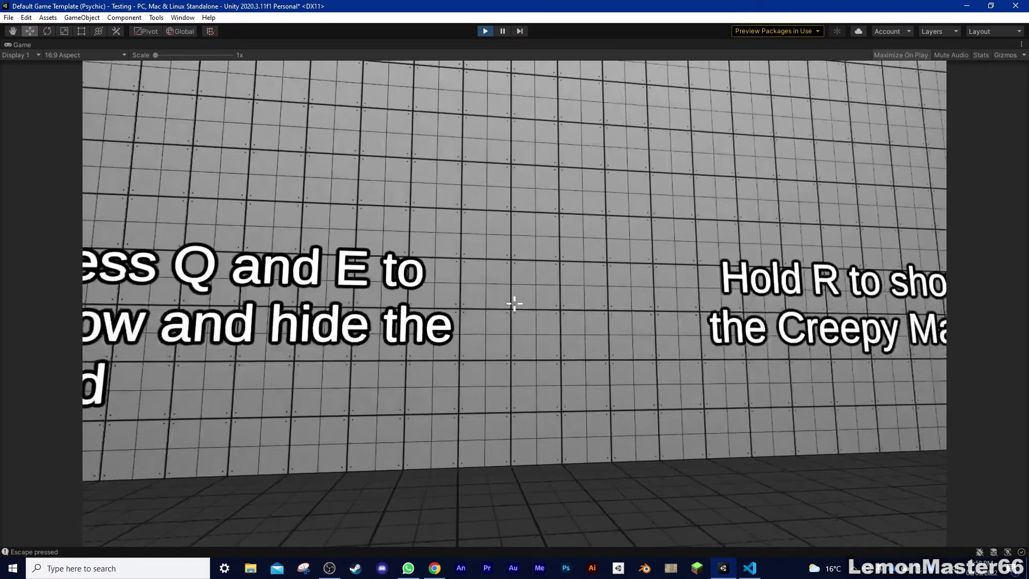
key("q")
key("e")
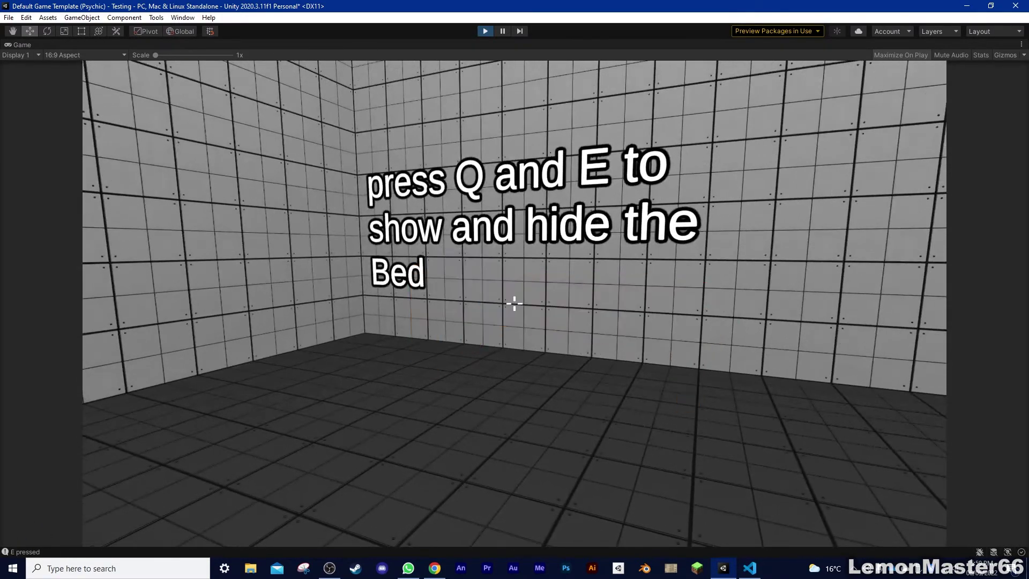
key("q")
key("e")
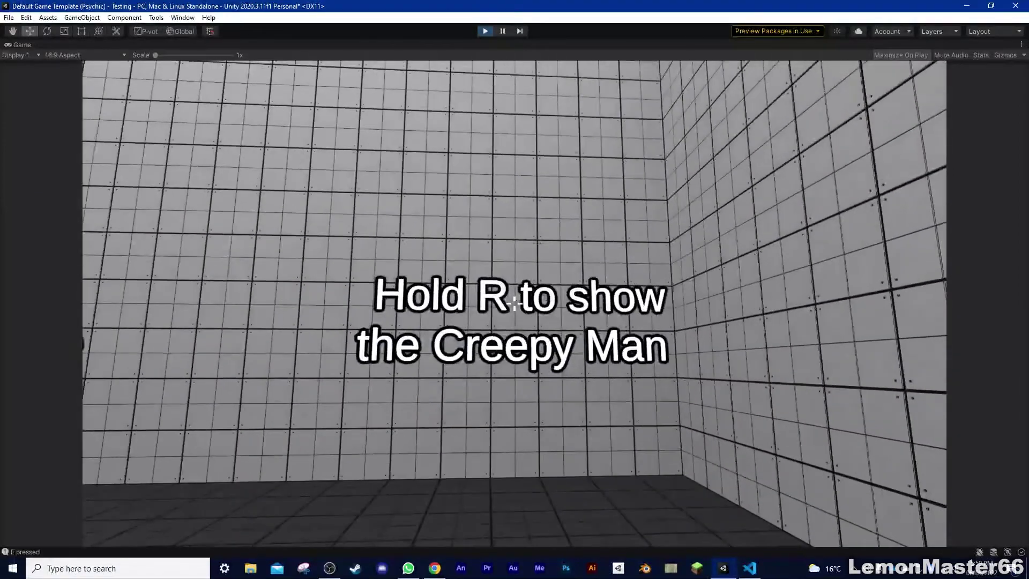
key("Escape")
left_click(485, 30)
Create an empty child object named Creepy Man under the Mechanics object
left_click(69, 185)
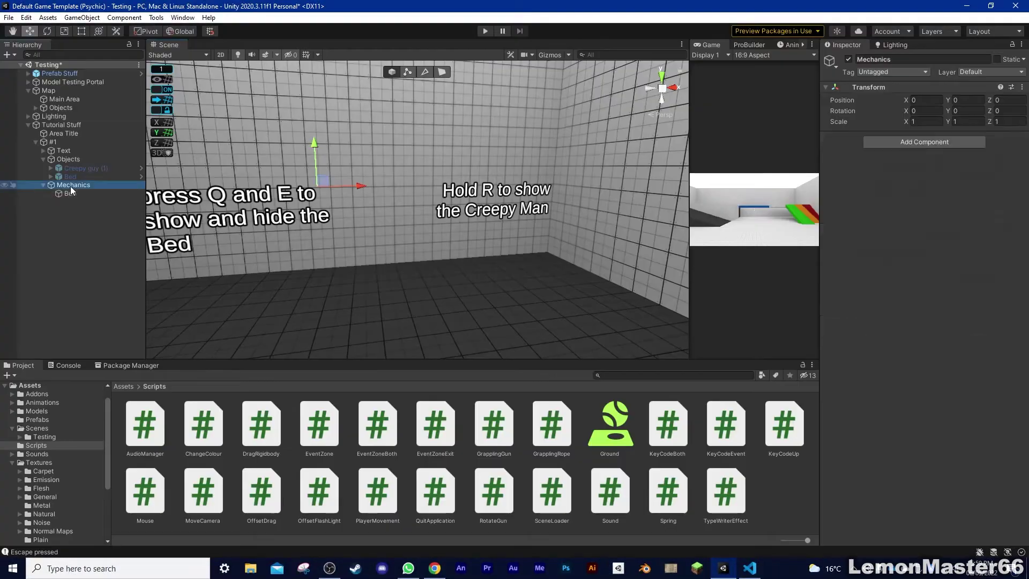
right_click(69, 186)
left_click(129, 310)
type("Creepy Man")
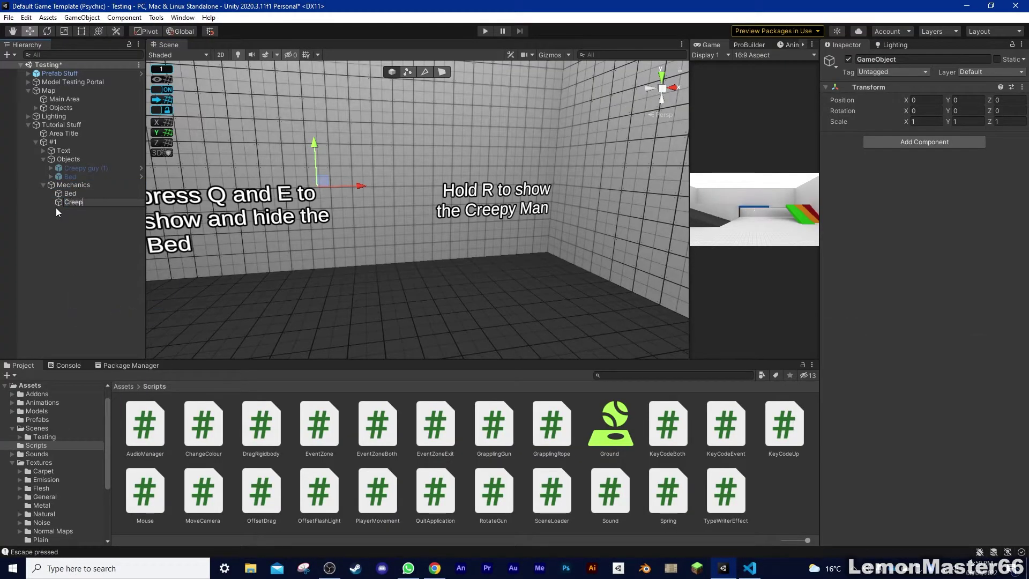
key("Return")
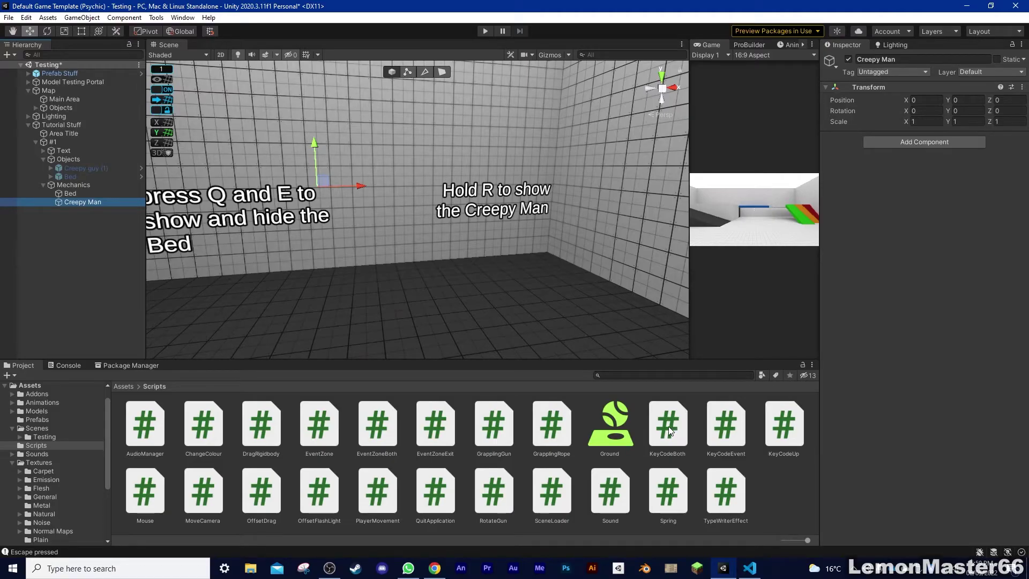
Attach the KeyCodeBoth script to the Creepy Man object and set its Key Code to R
left_click_drag(669, 430, 884, 232)
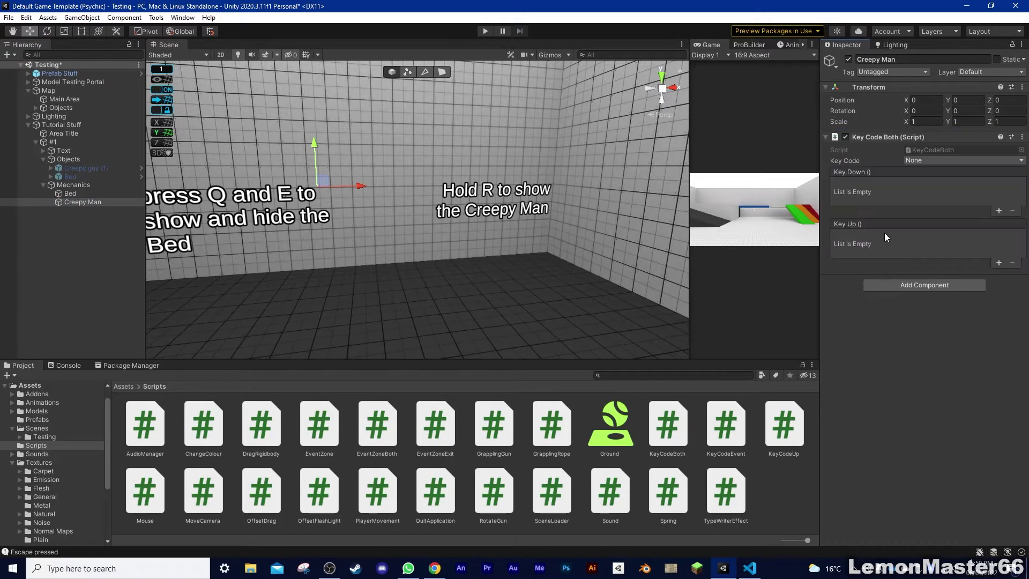
left_click(928, 160)
key("r")
key("r")
key("r")
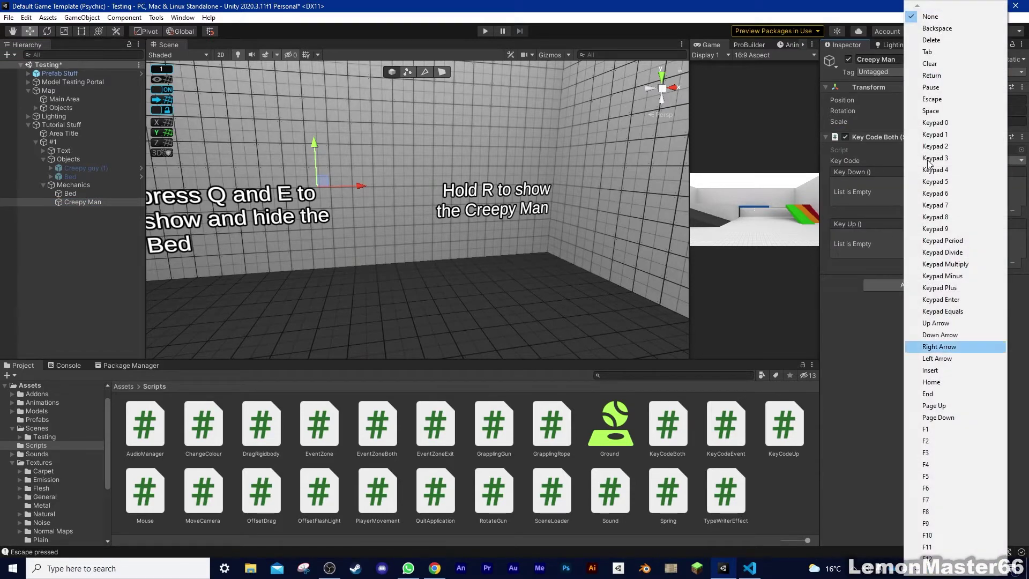
key("r")
key("r")
key("r")
key("r")
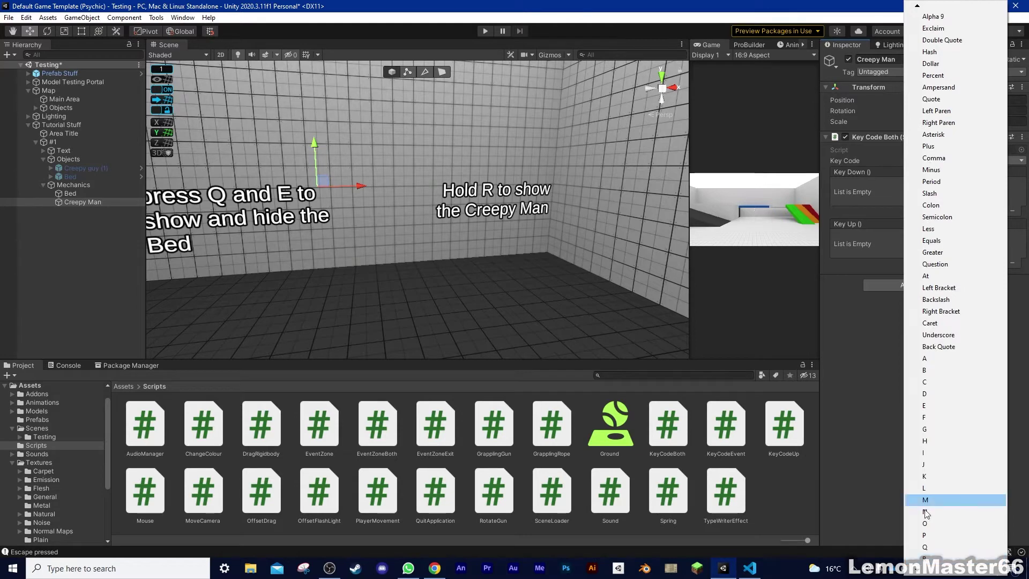
key("Return")
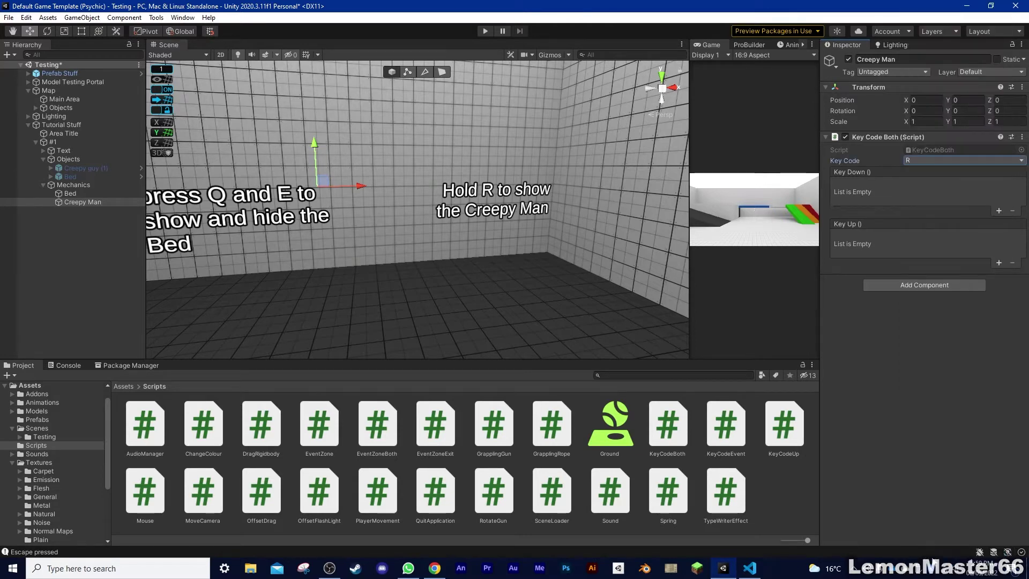
Add one entry each to the Creepy Man script's Key Down and Key Up events, assigning the Creepy guy (1) object to both
left_click(999, 211)
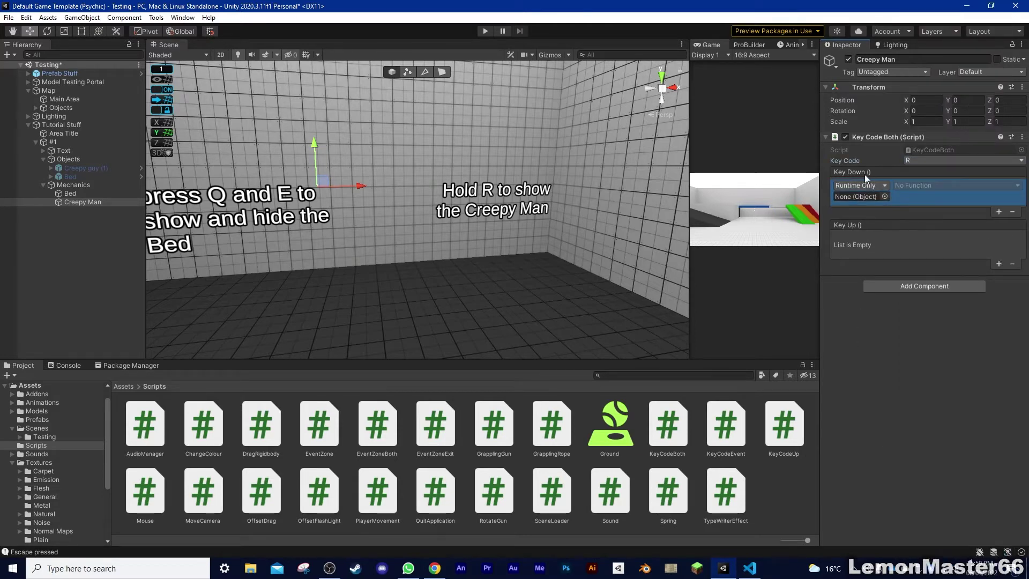
left_click(998, 263)
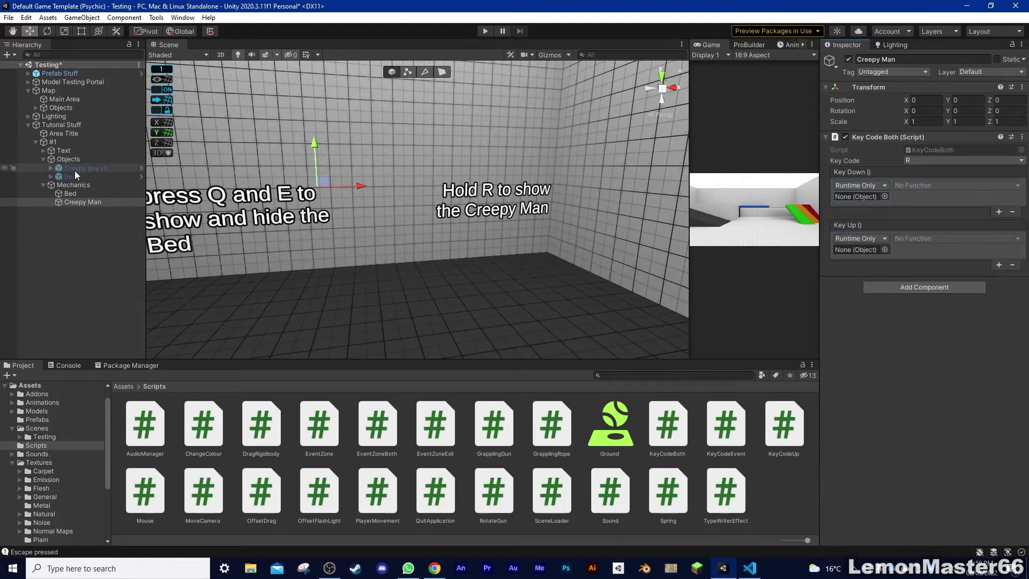
left_click_drag(76, 169, 853, 198)
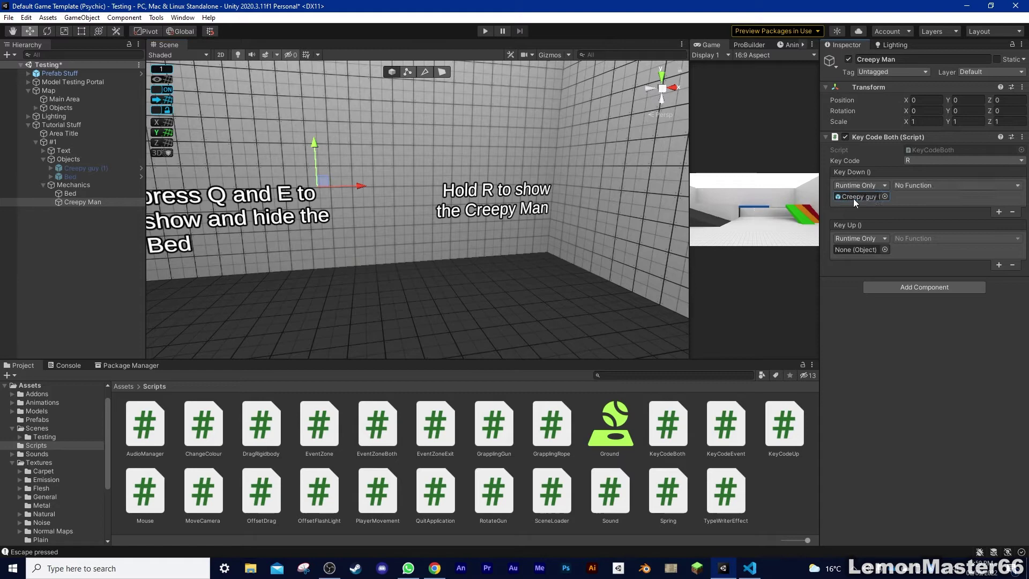
left_click_drag(76, 168, 861, 248)
Set both events to GameObject.SetActive, enabled for Key Down and disabled for Key Up
left_click(914, 186)
mouse_move(928, 211)
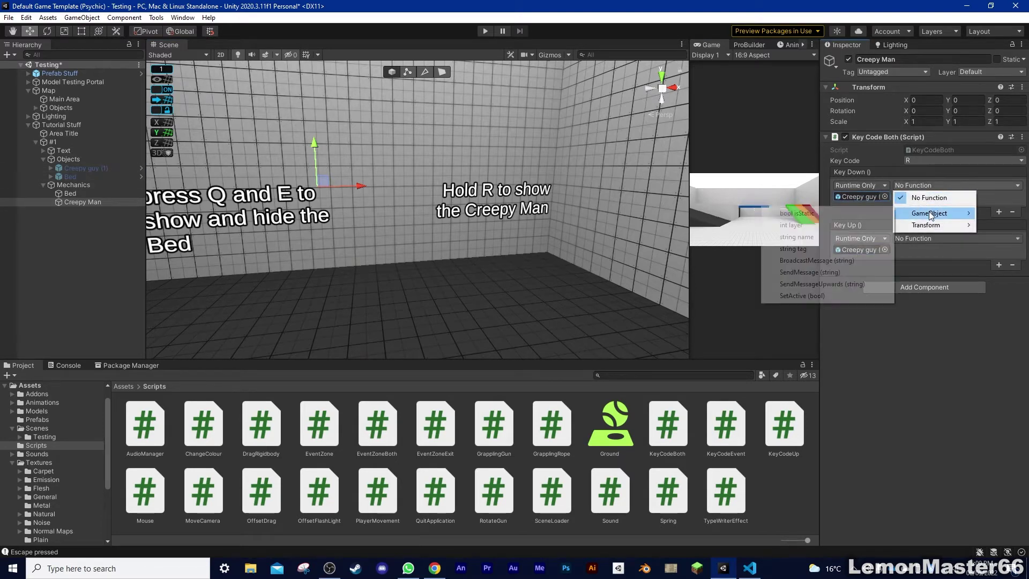
left_click(834, 296)
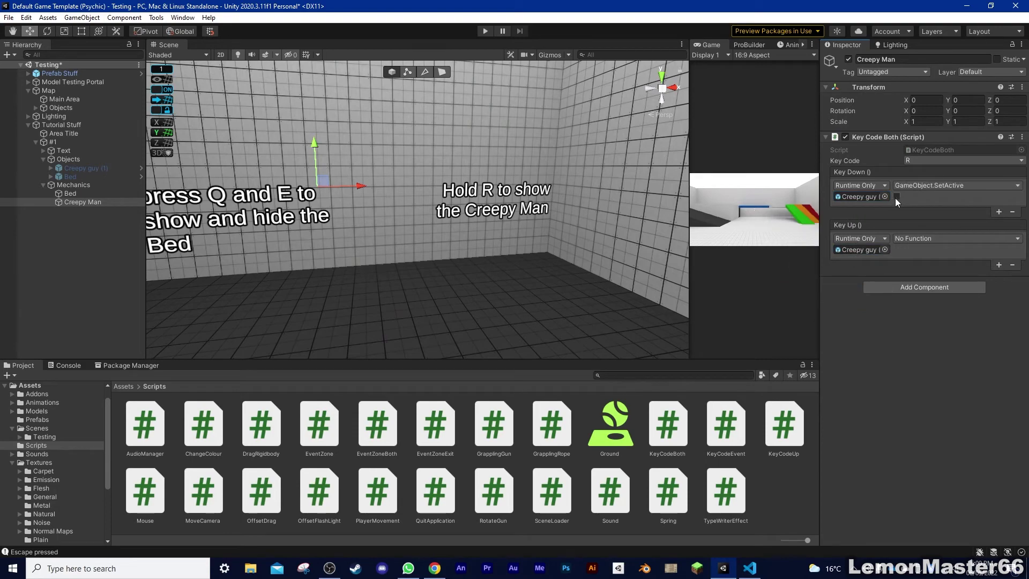
left_click(905, 239)
mouse_move(918, 260)
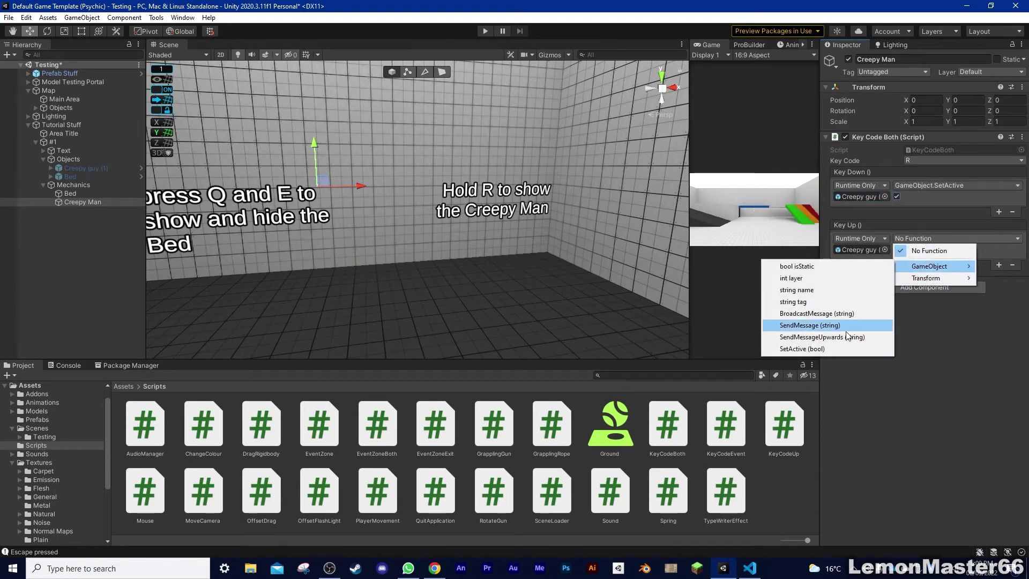
left_click(838, 348)
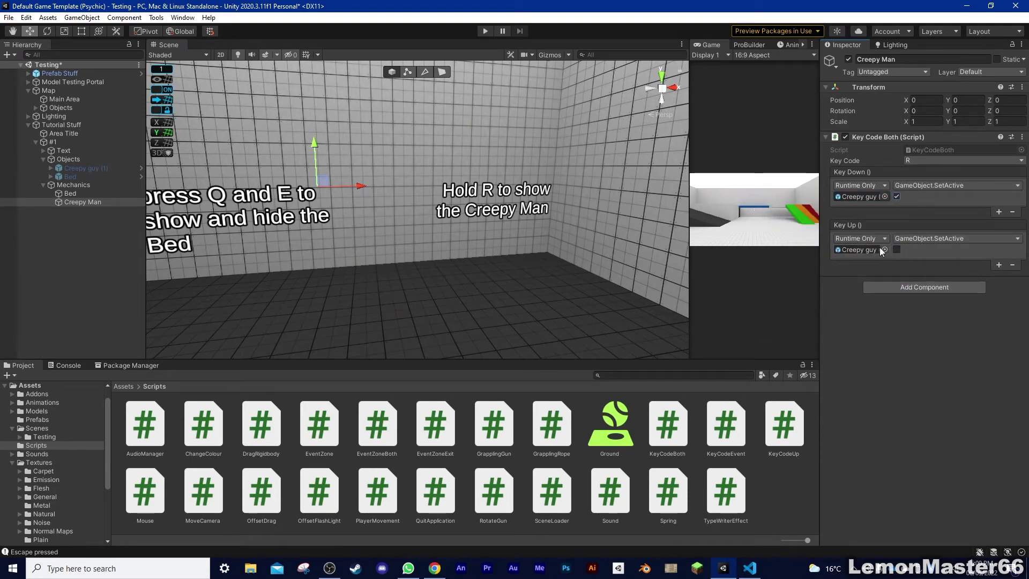
Playtest the scene, toggling the bed with Q and E and showing the Creepy Man with R
key("ctrl+p")
key("q")
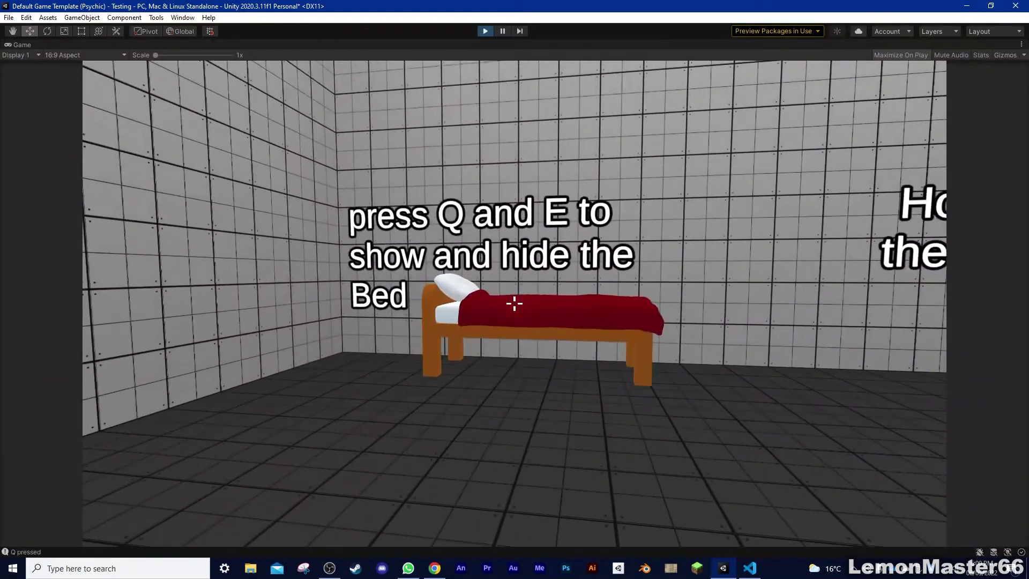
key("e")
key("q")
key("e")
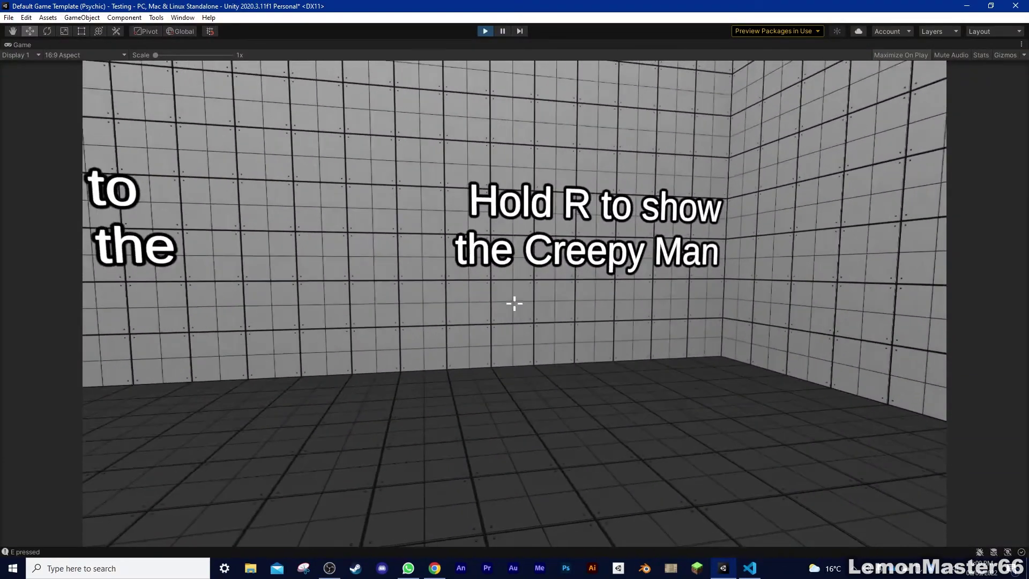
key("r")
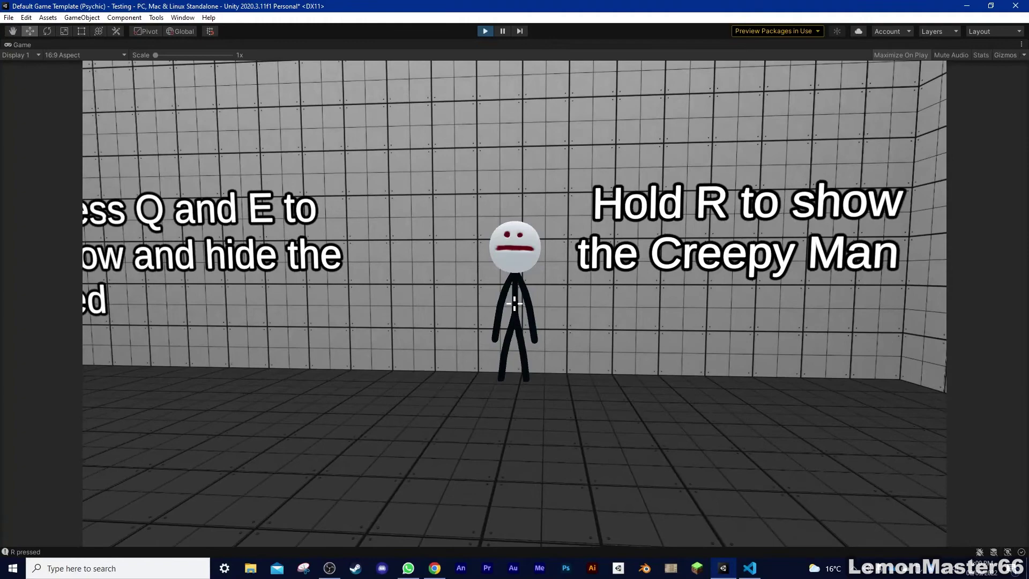
Retest the Creepy Man's R event after pausing and resuming the game, and exit play mode
key("Escape")
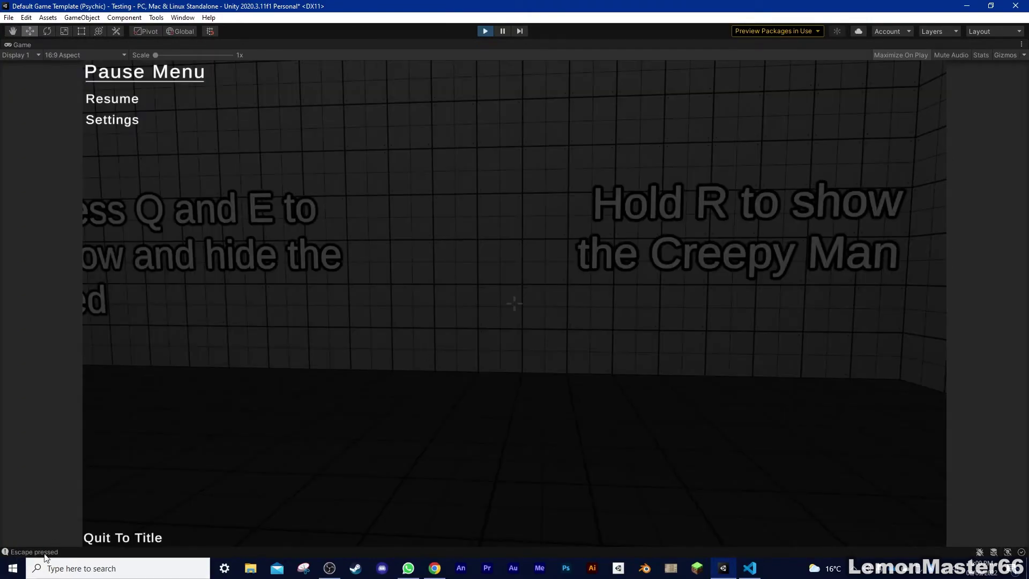
key("Escape")
key("r")
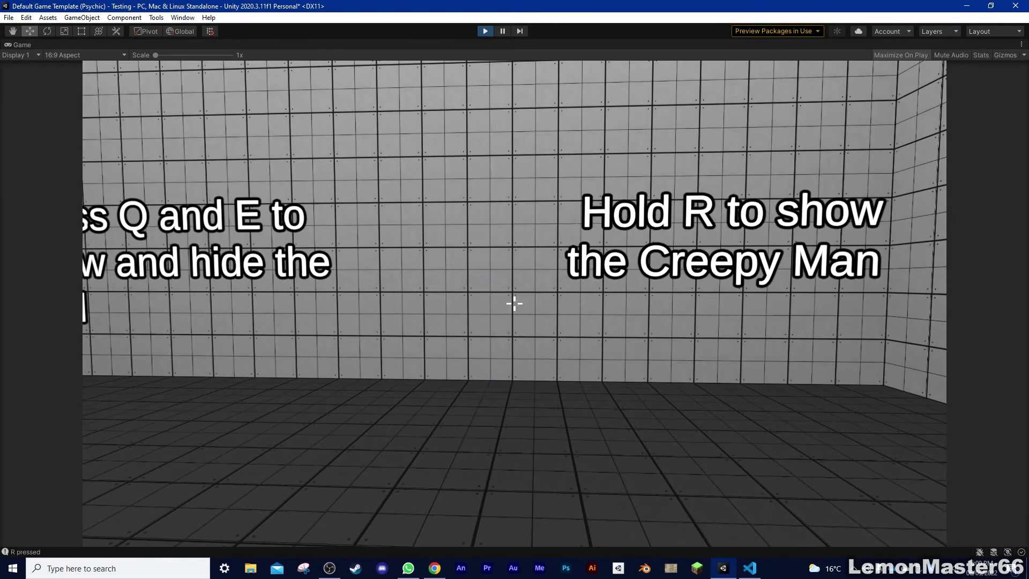
key("r")
key("w")
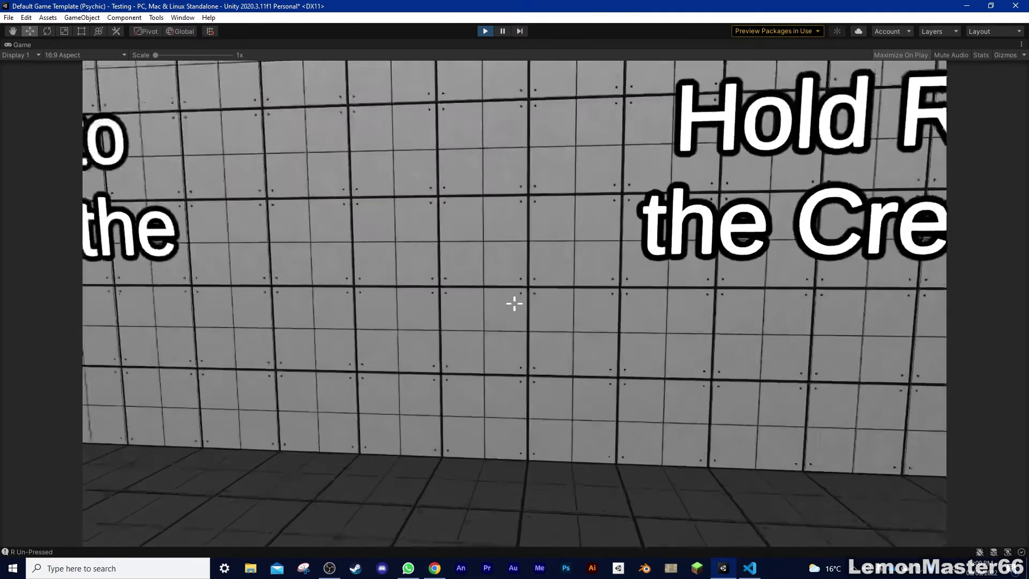
key("Escape")
key("ctrl+p")
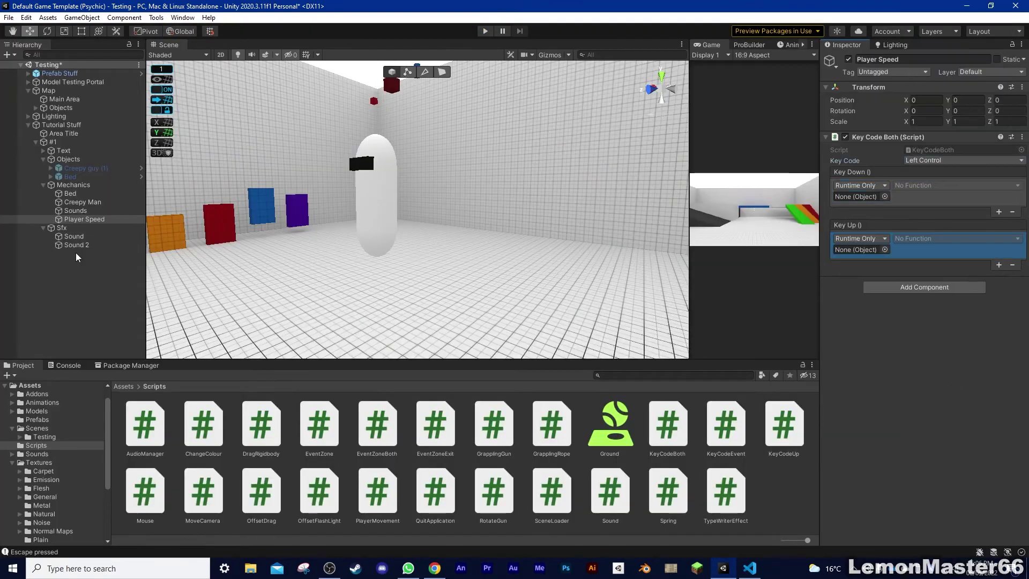
Assign the player's Bean object from Prefab Stuff to the Key Down and Key Up events of the Player Speed object
left_click(29, 73)
left_click(66, 90)
left_click(85, 253)
left_click_drag(66, 90, 856, 196)
left_click_drag(66, 90, 866, 251)
left_click(956, 238)
left_click(820, 392)
Examine Bean's Player Movement settings and the functions it offers for Player Speed's Key Down event
left_click(75, 92)
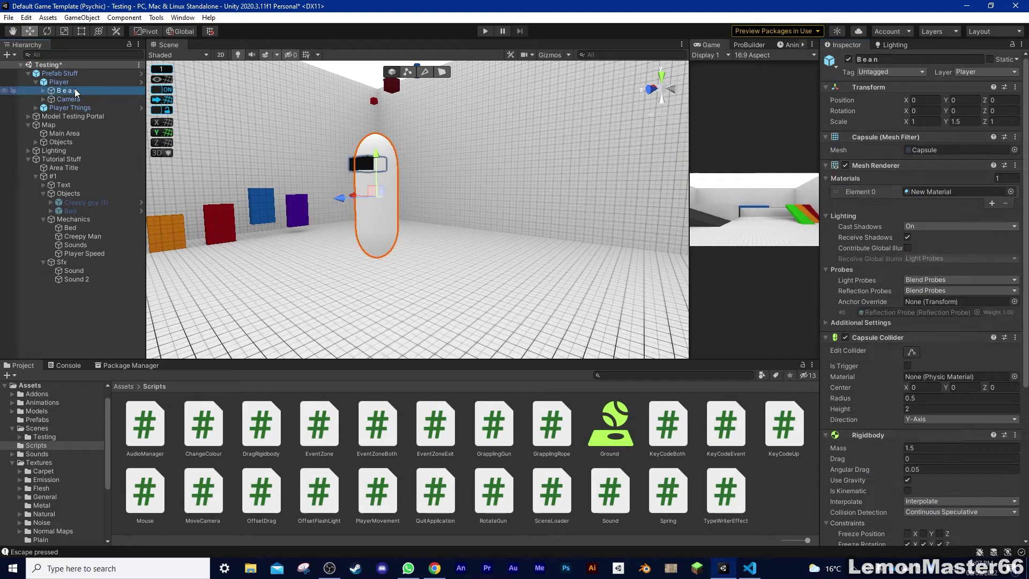
scroll(860, 376, "down", 5)
left_click_drag(859, 395, 852, 397)
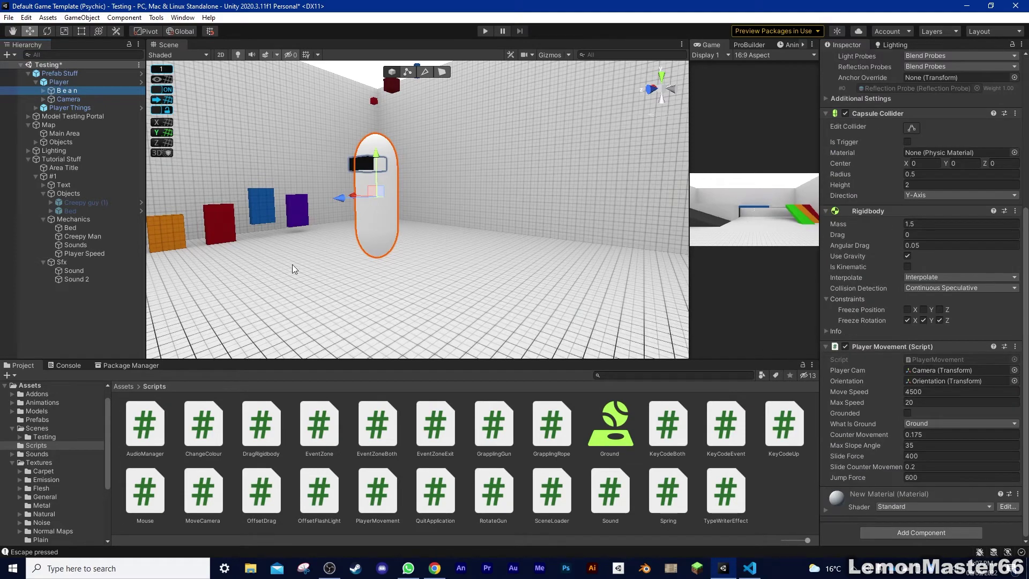
left_click(84, 253)
left_click(957, 185)
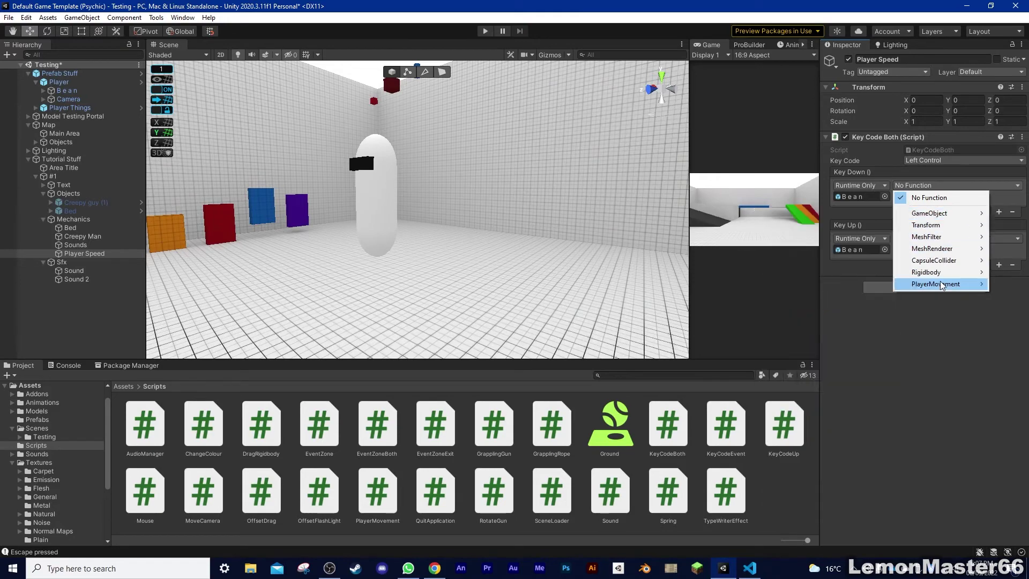
key("Escape")
Remove the Key Code Both script from the Player Speed object and undo the removal
right_click(894, 137)
left_click(939, 155)
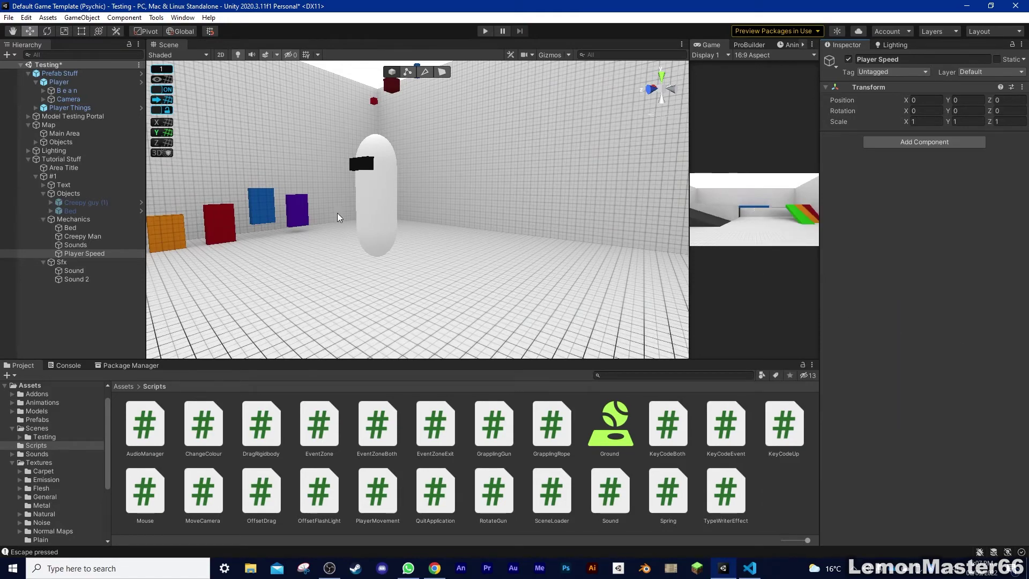
left_click(398, 194)
key("ctrl+z")
key("ctrl+z")
Set Player Speed's Key Code to Left Control and try choosing a Bean function for its Key Down event
left_click(964, 161)
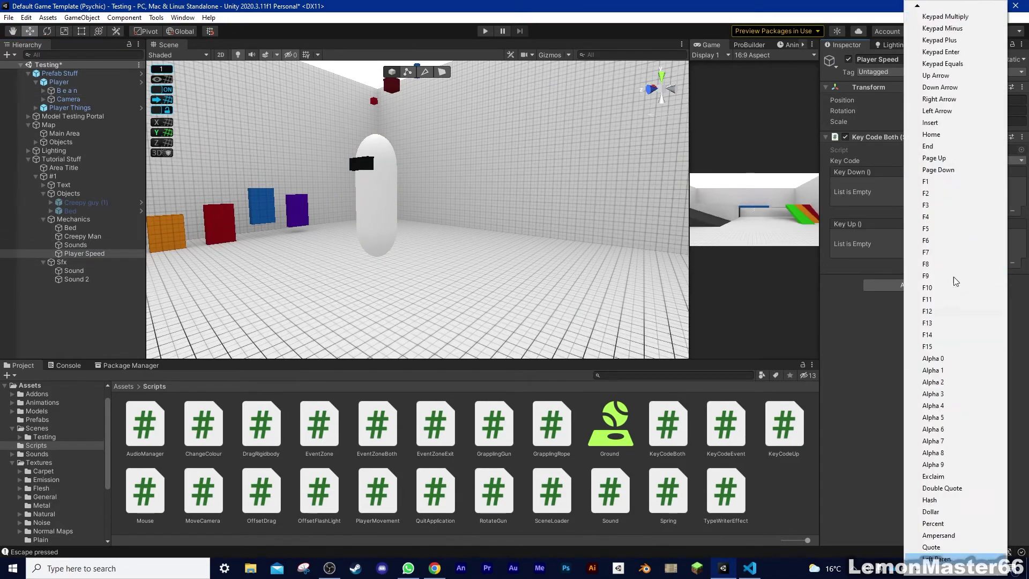
left_click(1004, 234)
left_click(956, 185)
mouse_move(935, 225)
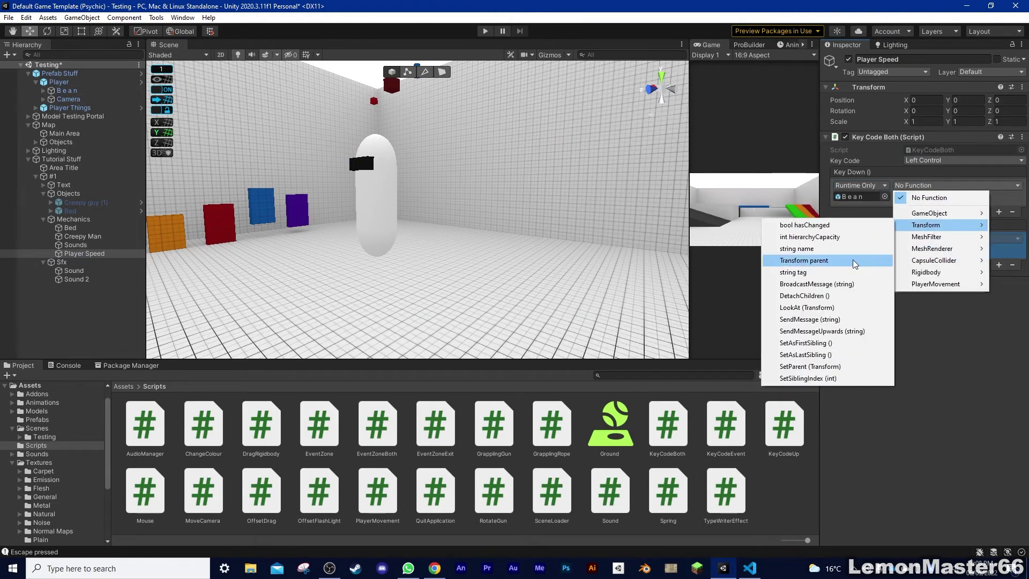
left_click(809, 296)
key("ctrl+z")
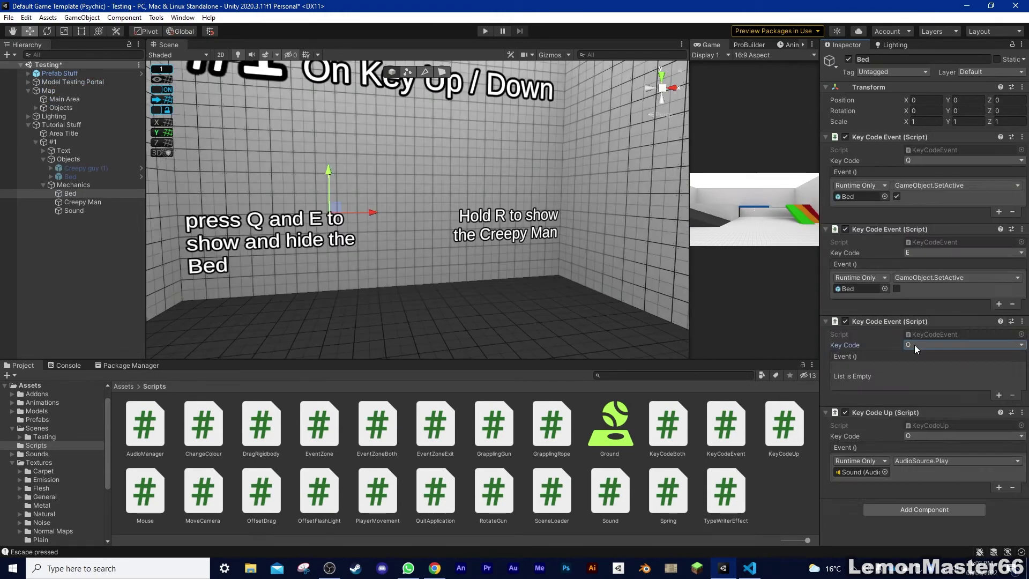
Duplicate the Sound object under Mechanics and enter play mode to test the sound events
left_click(75, 210)
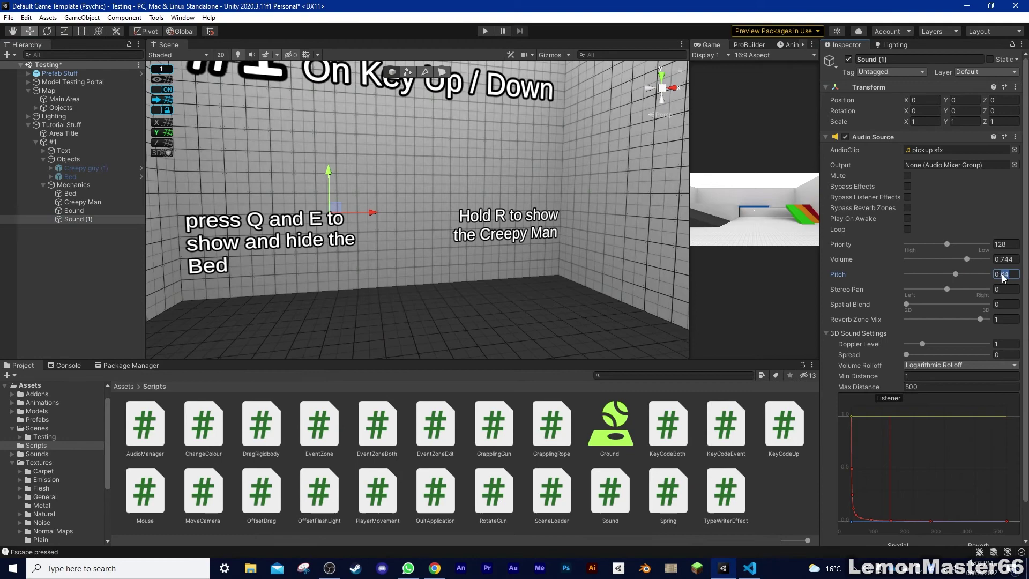
left_click(80, 220)
key("ctrl+p")
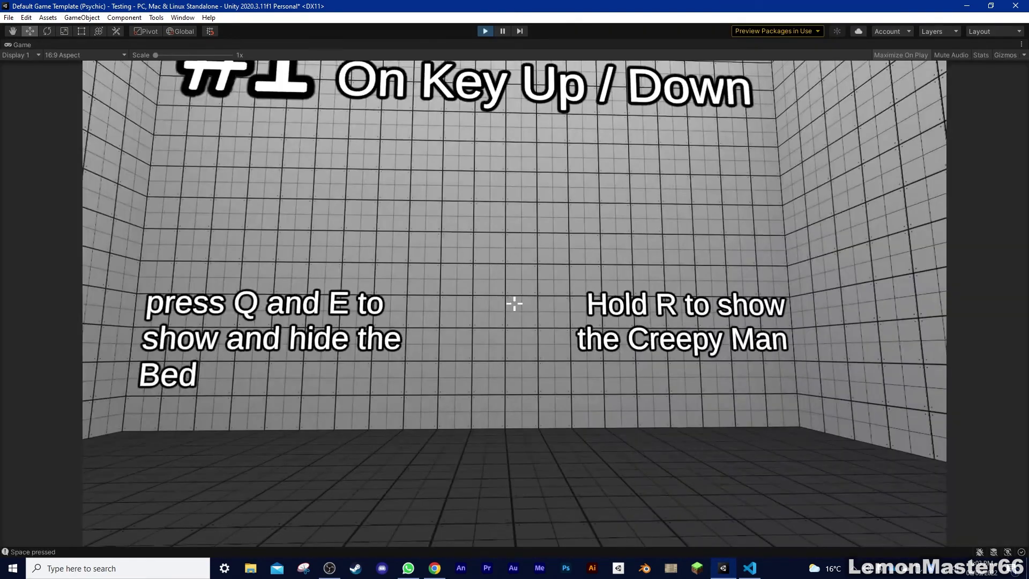